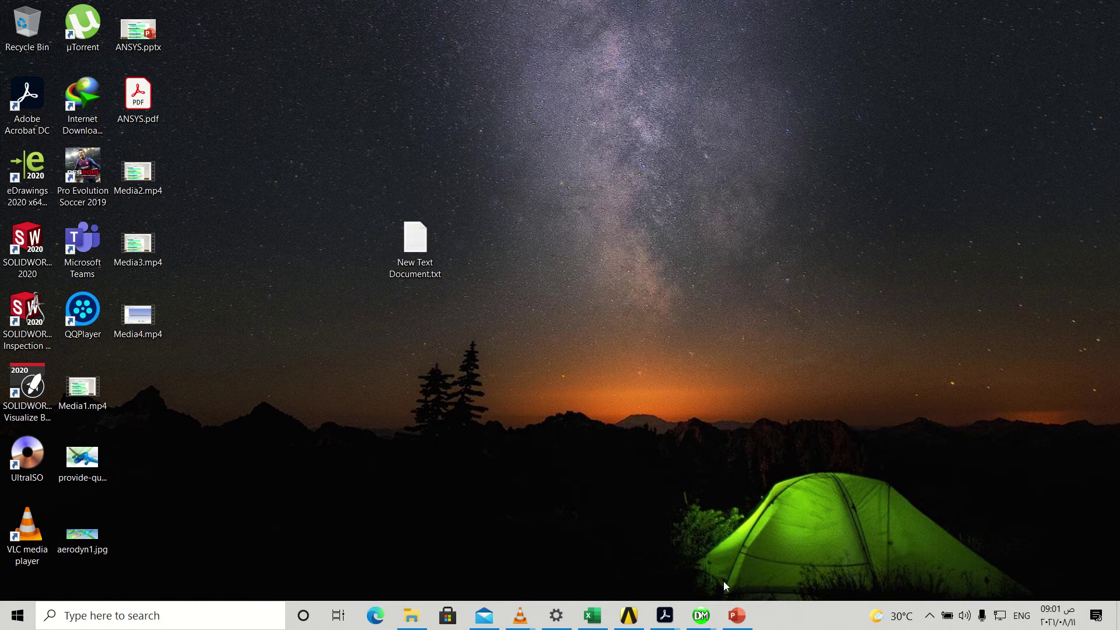
Step: Bring up the 'E: Mesh - DesignModeler' window showing the single Sphere1 body
mouse_move(703, 613)
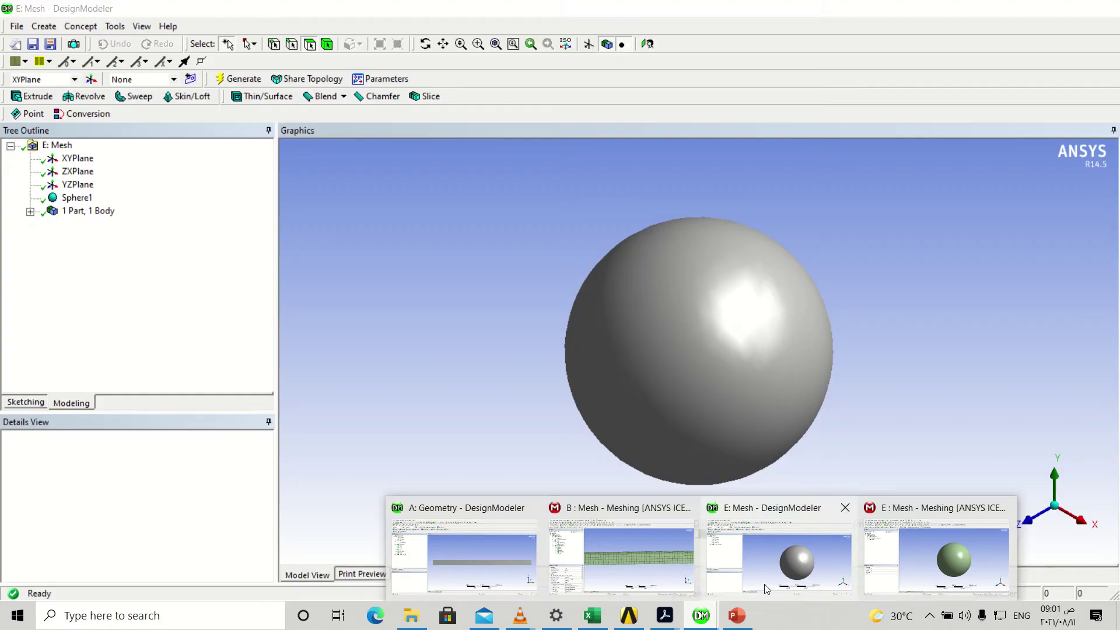
click(767, 589)
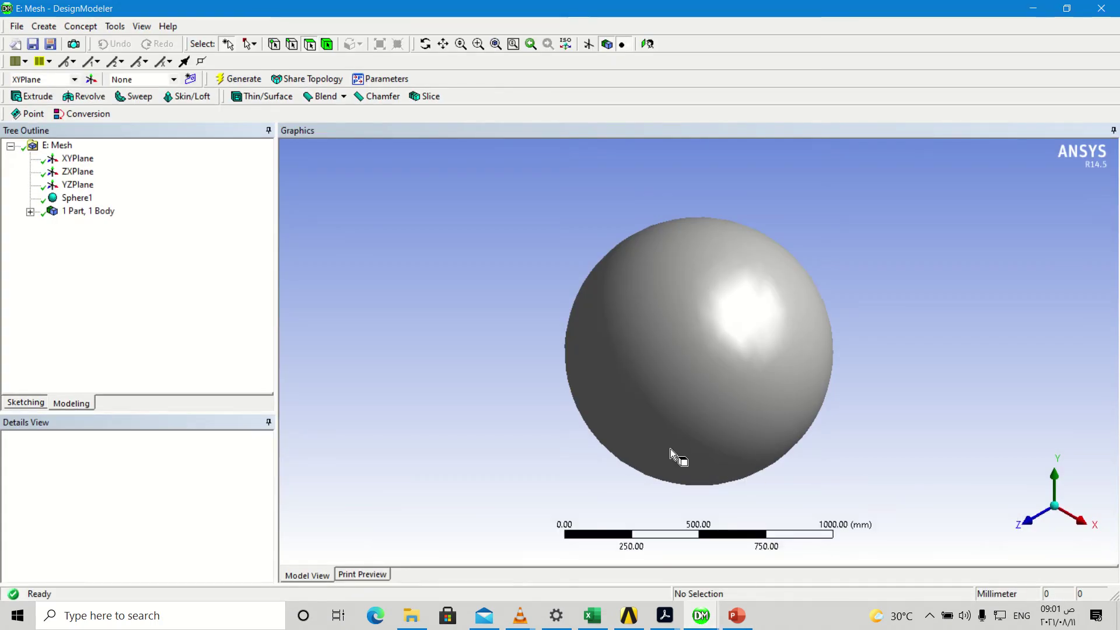
Step: Generate a default coarse triangular mesh on the sphere in Meshing
mouse_move(707, 618)
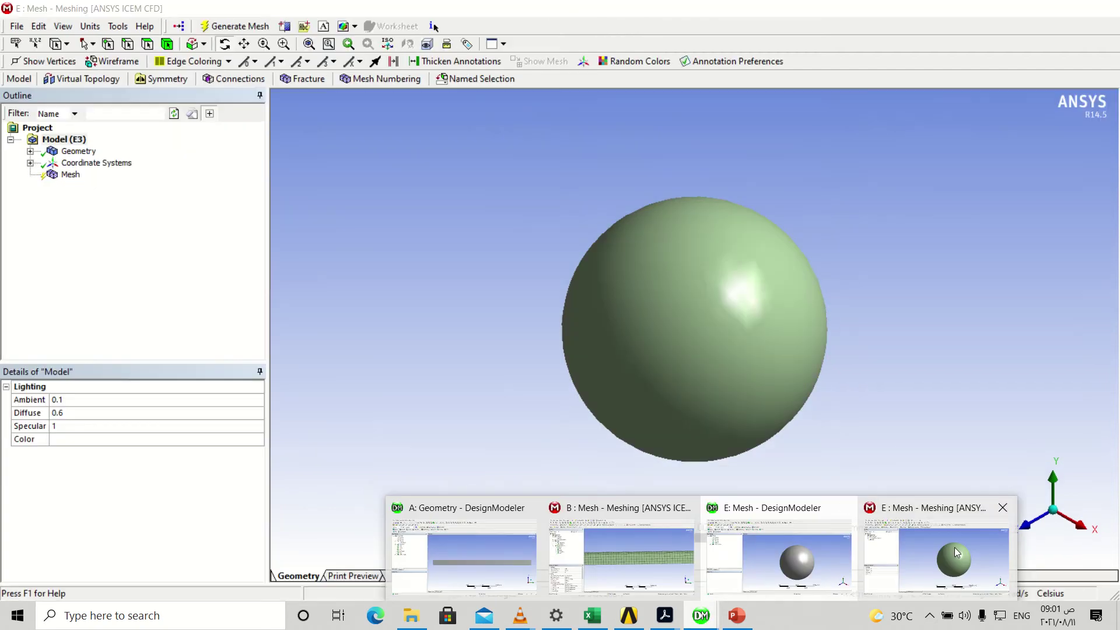
click(936, 554)
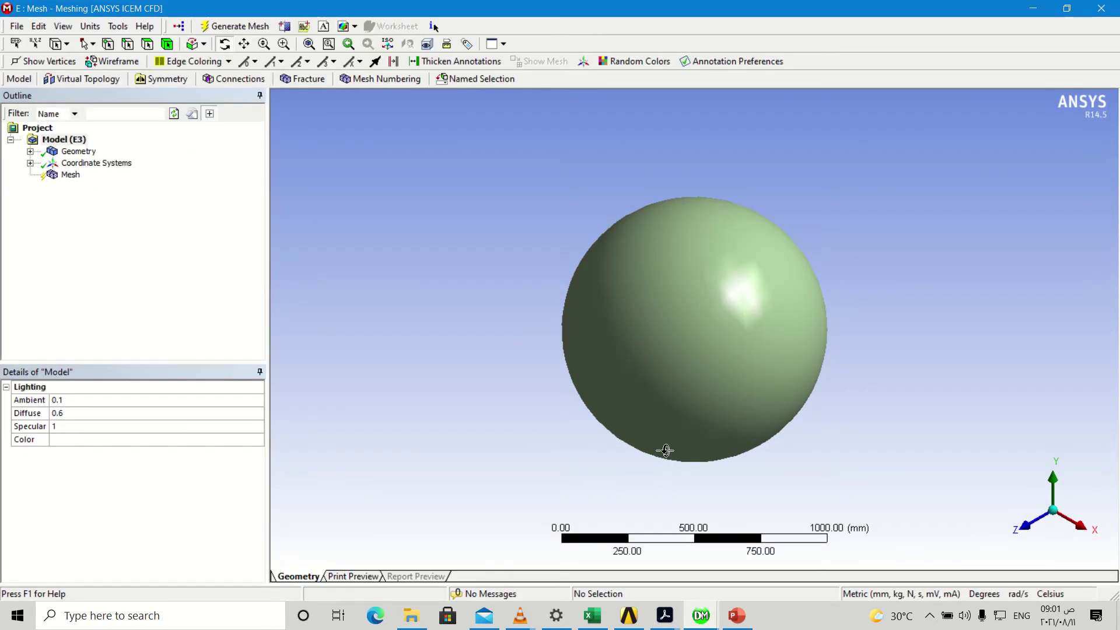
click(69, 176)
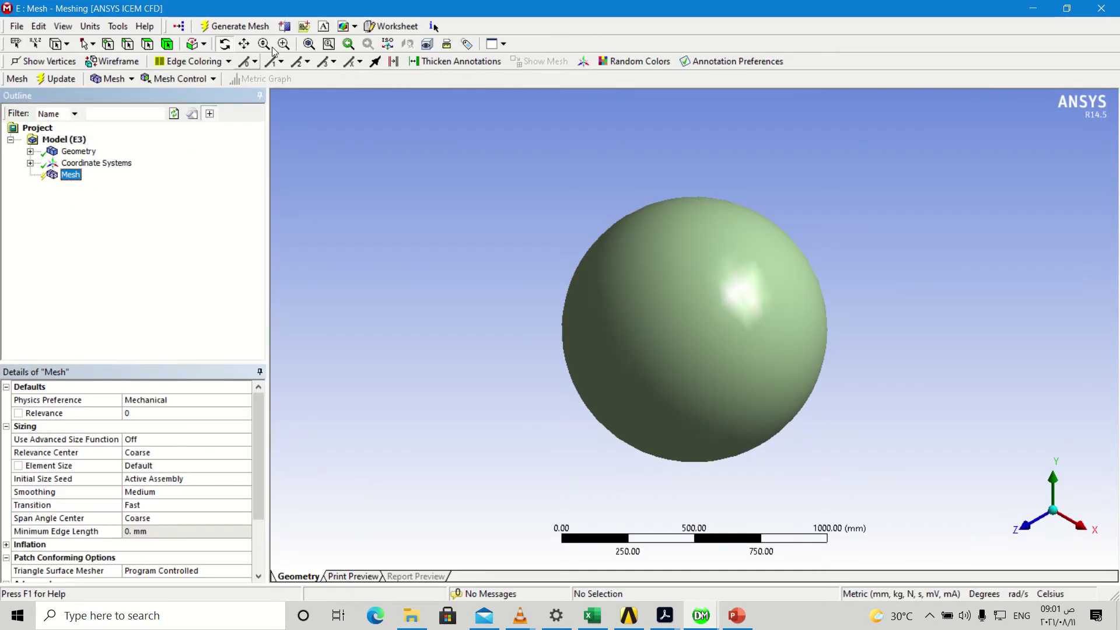
click(235, 26)
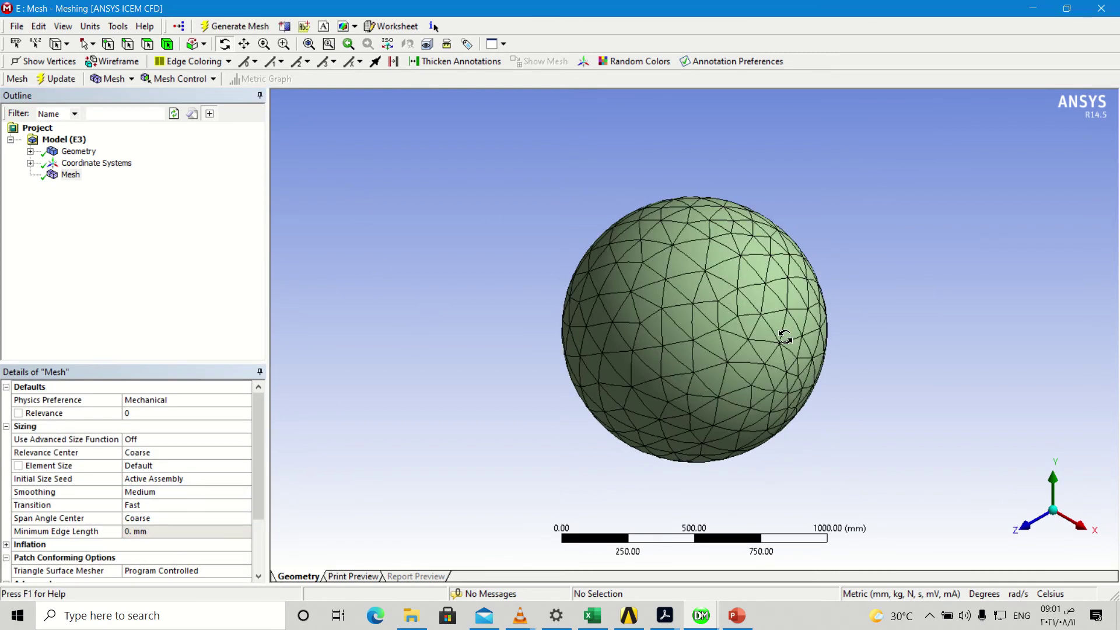
Step: Orbit around the meshed sphere, then return to the DesignModeler geometry
drag(587, 298, 600, 375)
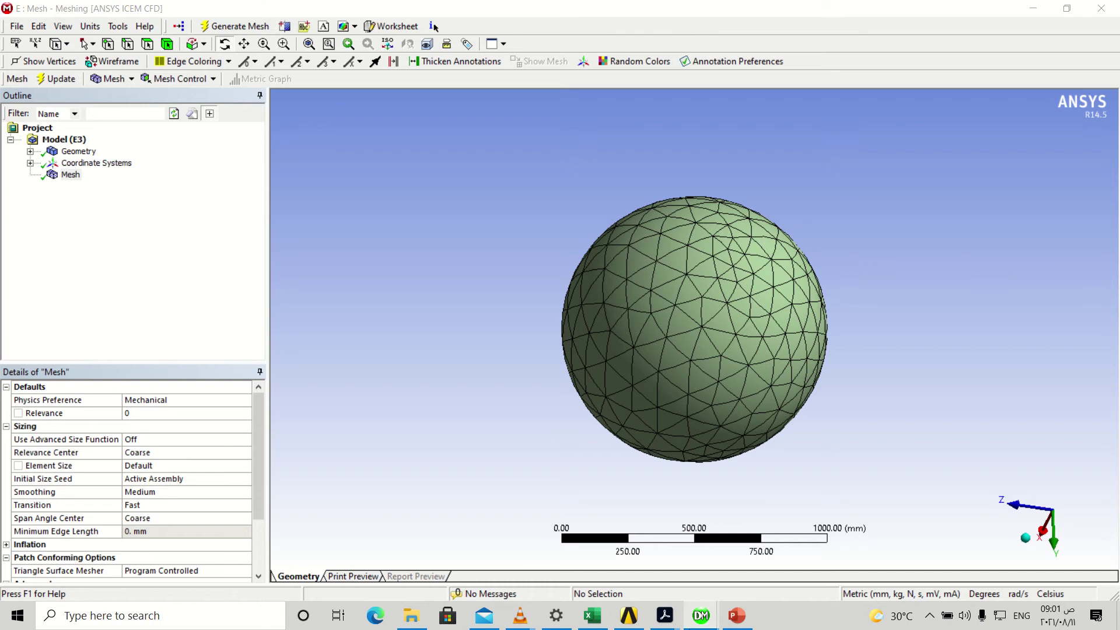
mouse_move(701, 616)
click(781, 545)
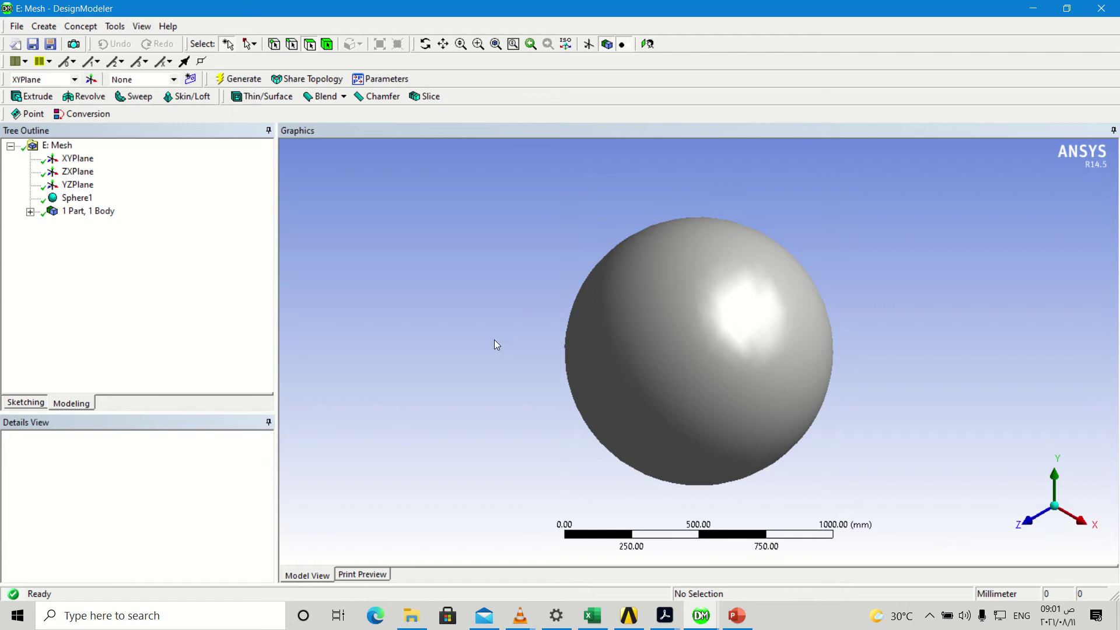
Step: Slice the sphere along the XYPlane into two bodies
click(76, 160)
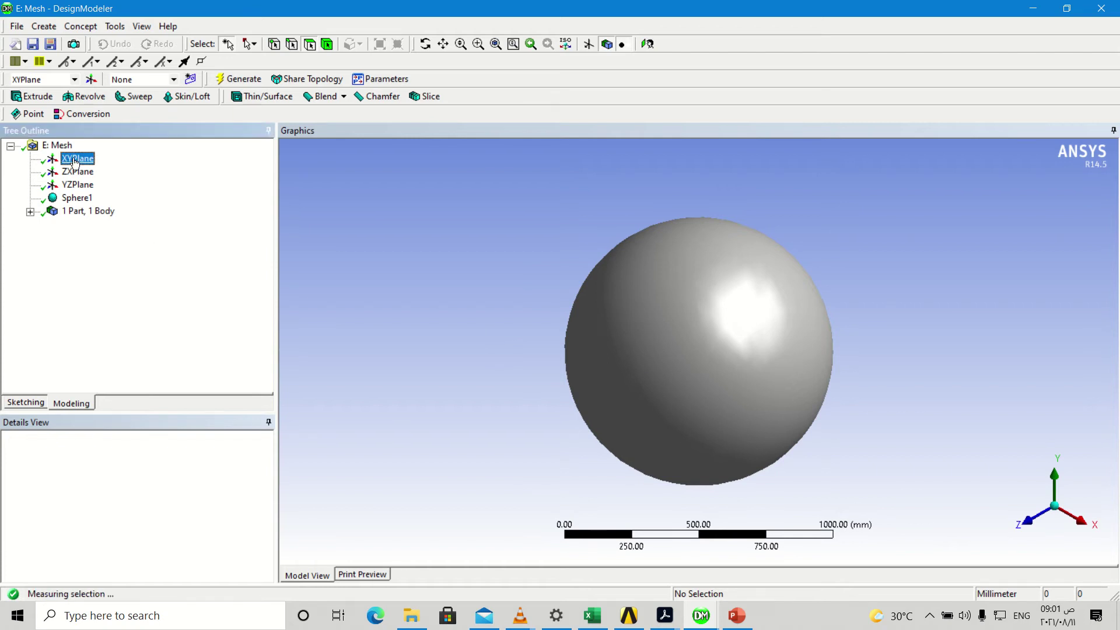
click(424, 96)
click(140, 476)
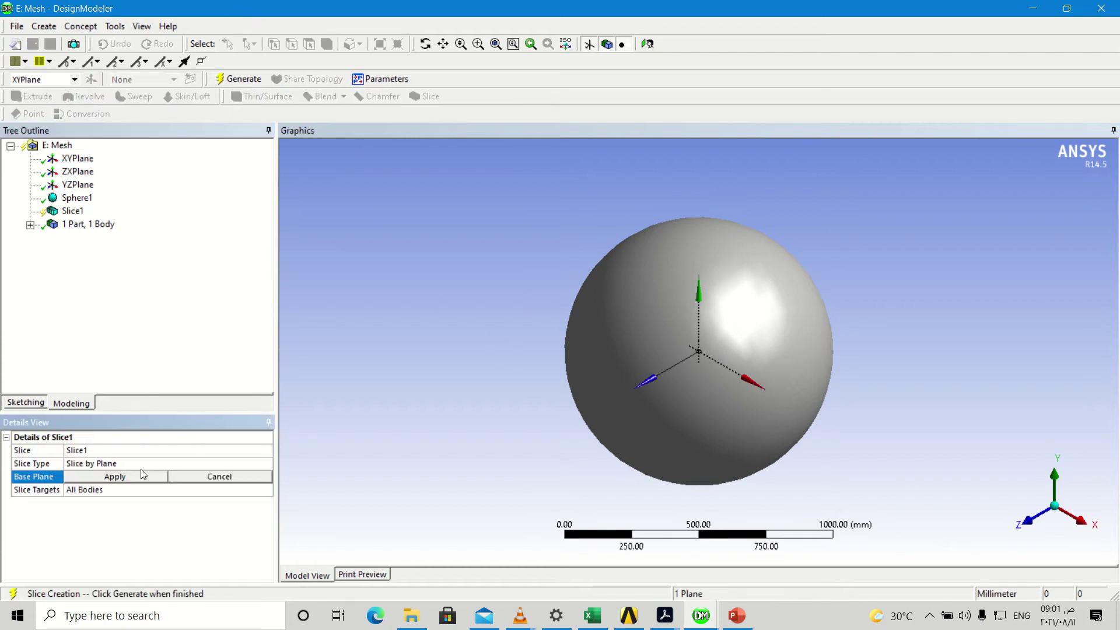
click(121, 477)
click(239, 79)
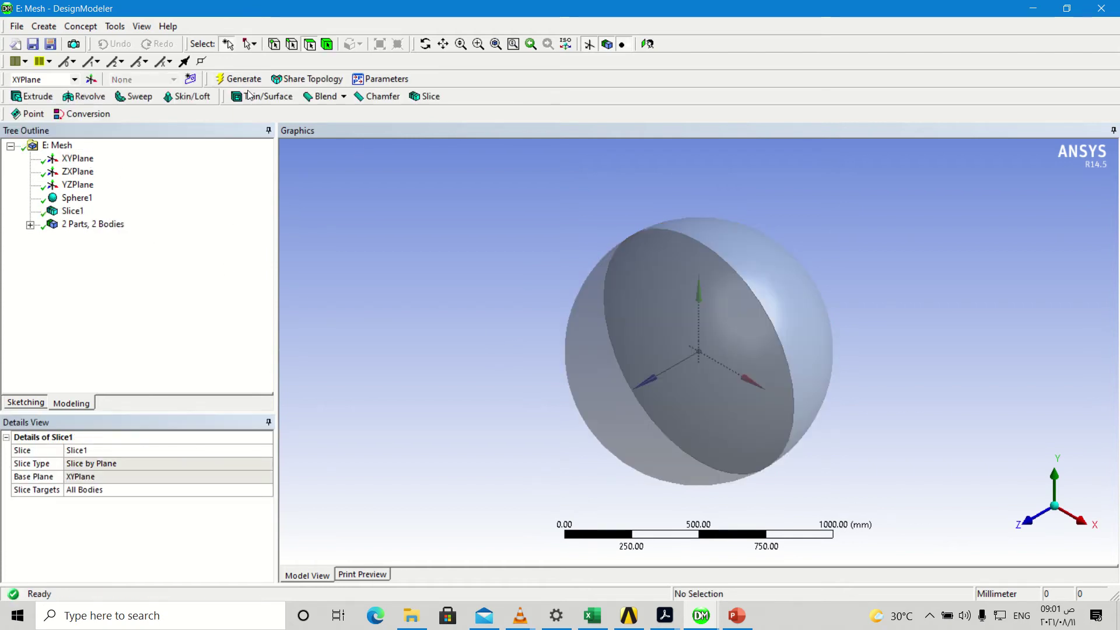
Step: Add slices along the ZXPlane and YZPlane, giving eight octant bodies
click(79, 173)
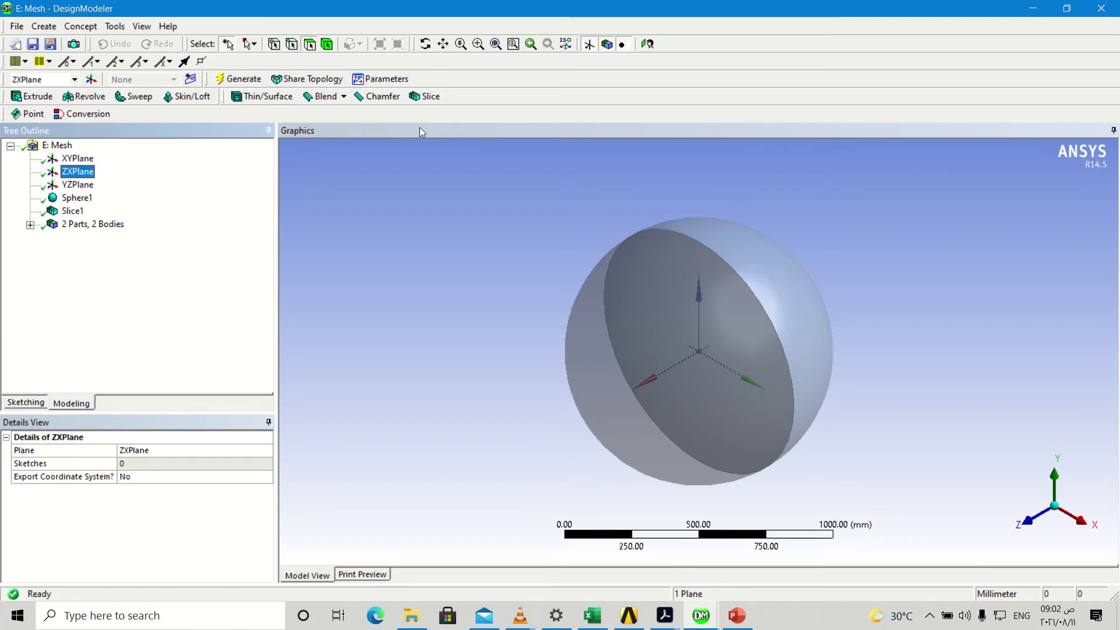
click(430, 98)
click(140, 477)
click(234, 80)
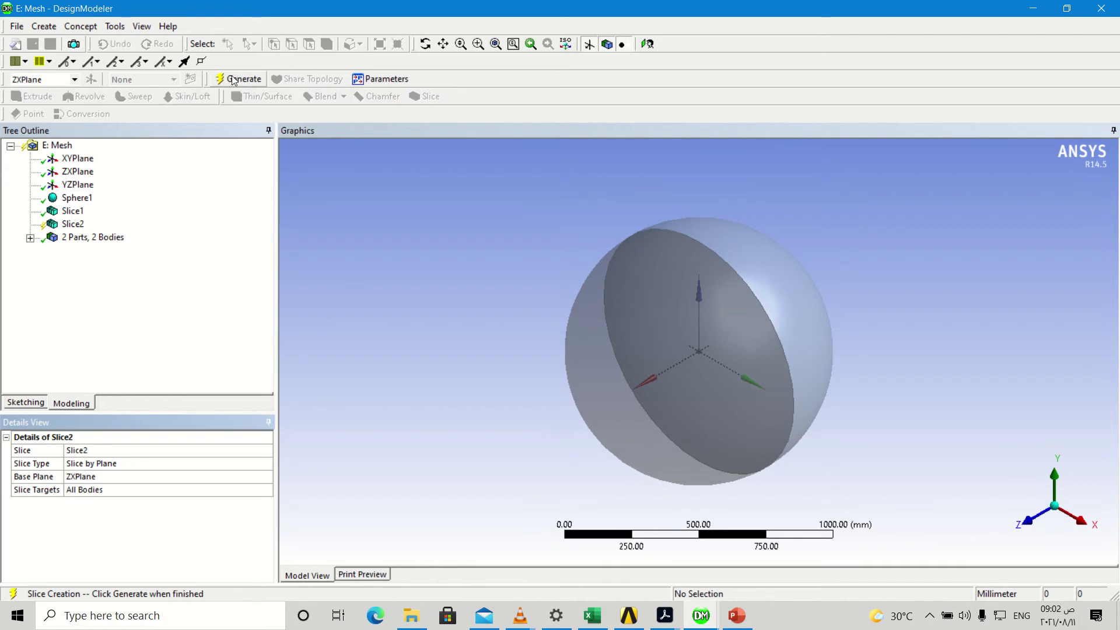
click(78, 185)
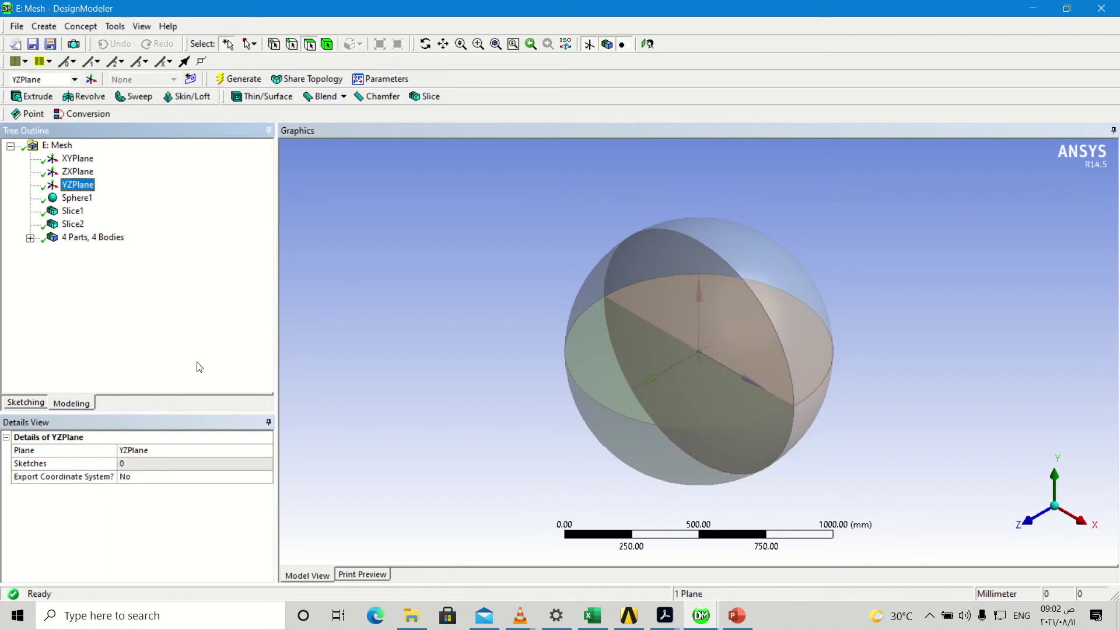
click(430, 98)
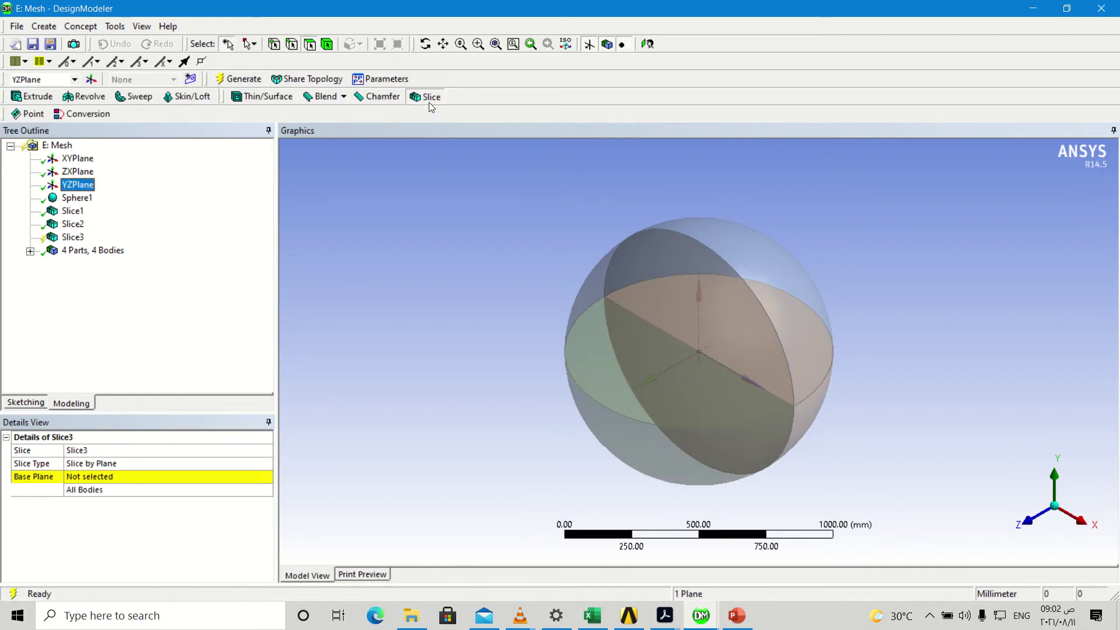
click(123, 481)
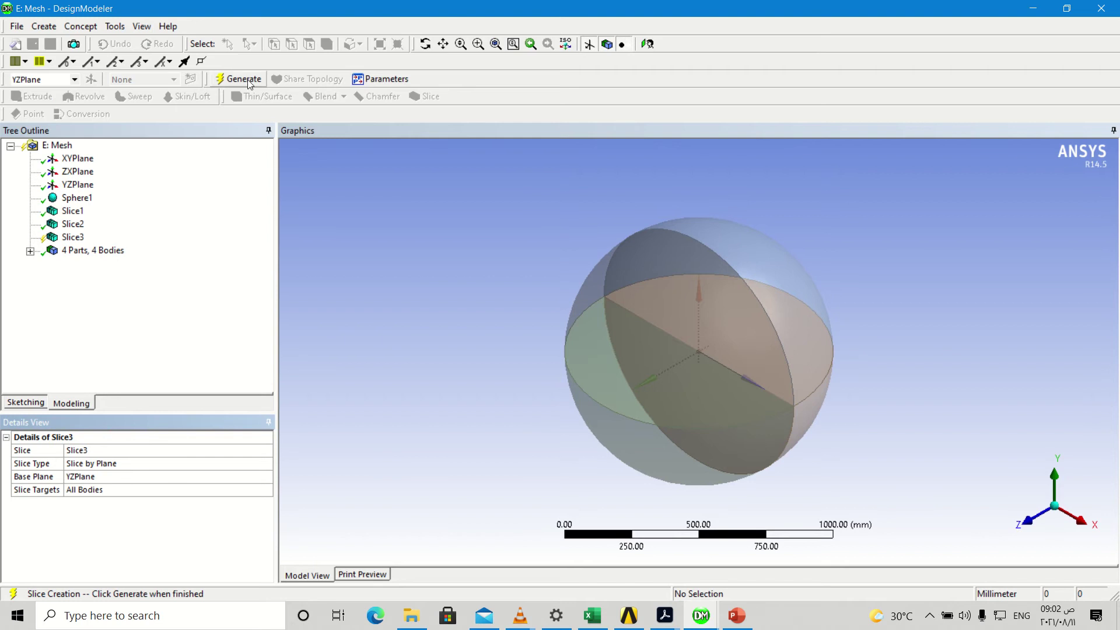
click(248, 80)
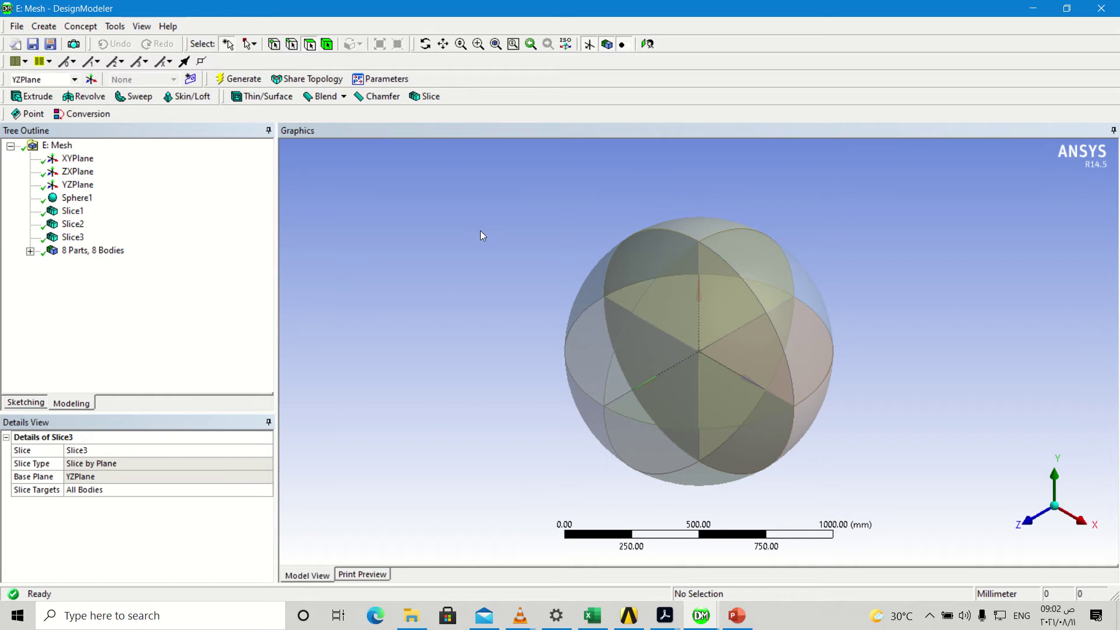
Step: Expand the 8 Parts, 8 Bodies list and inspect the individual Solid bodies
click(30, 251)
click(86, 267)
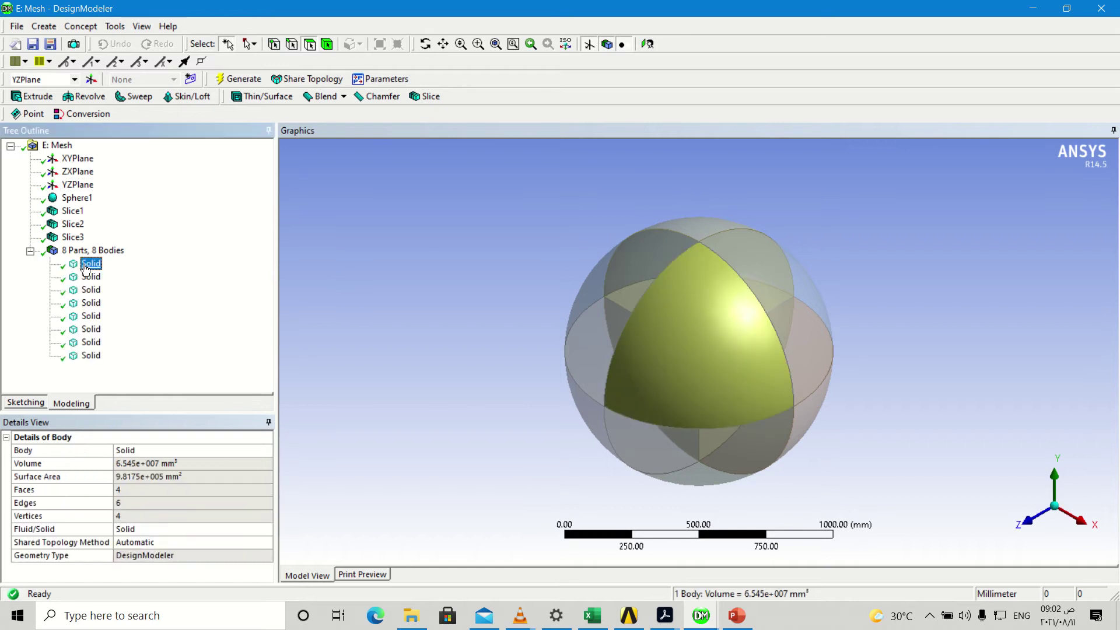
click(92, 278)
click(92, 290)
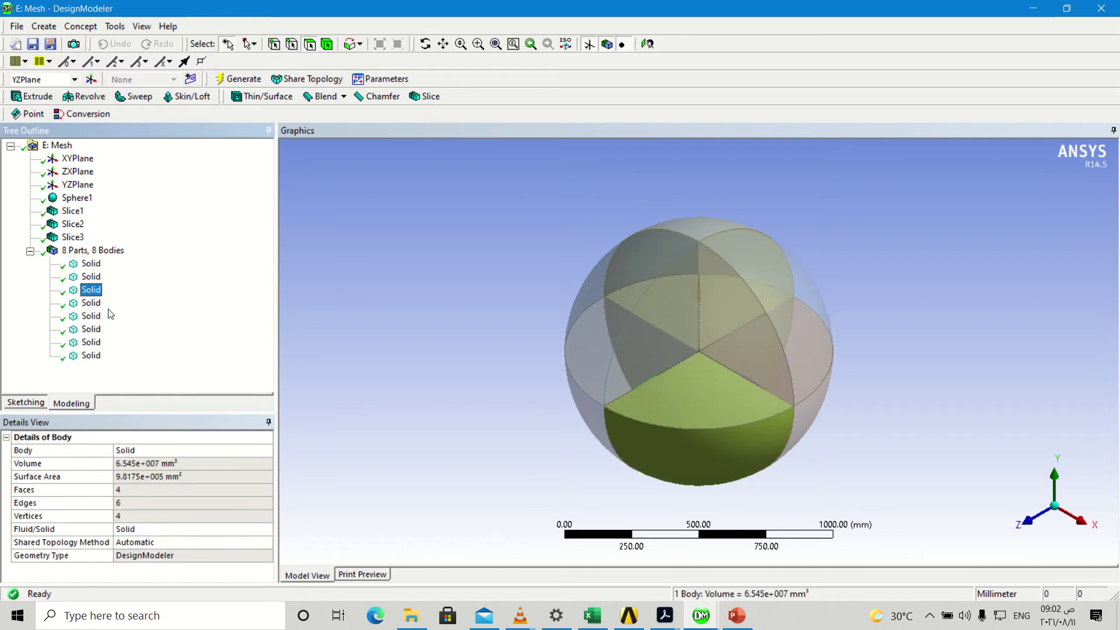
click(94, 357)
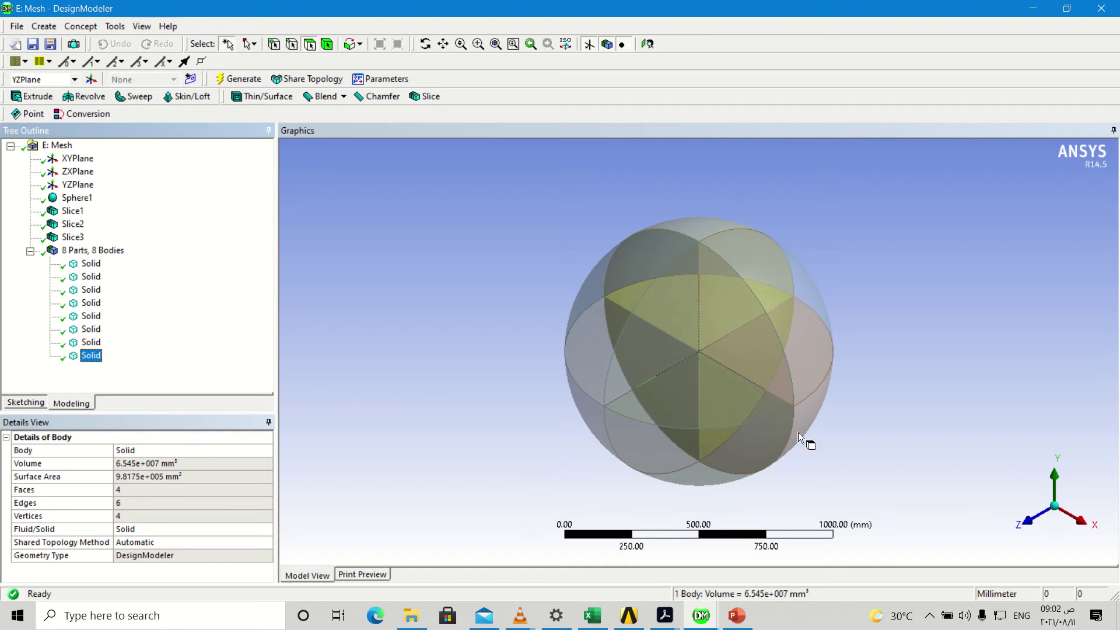
Step: Update the Mesh in Meshing to import the eight sliced octant bodies and their connections
mouse_move(709, 623)
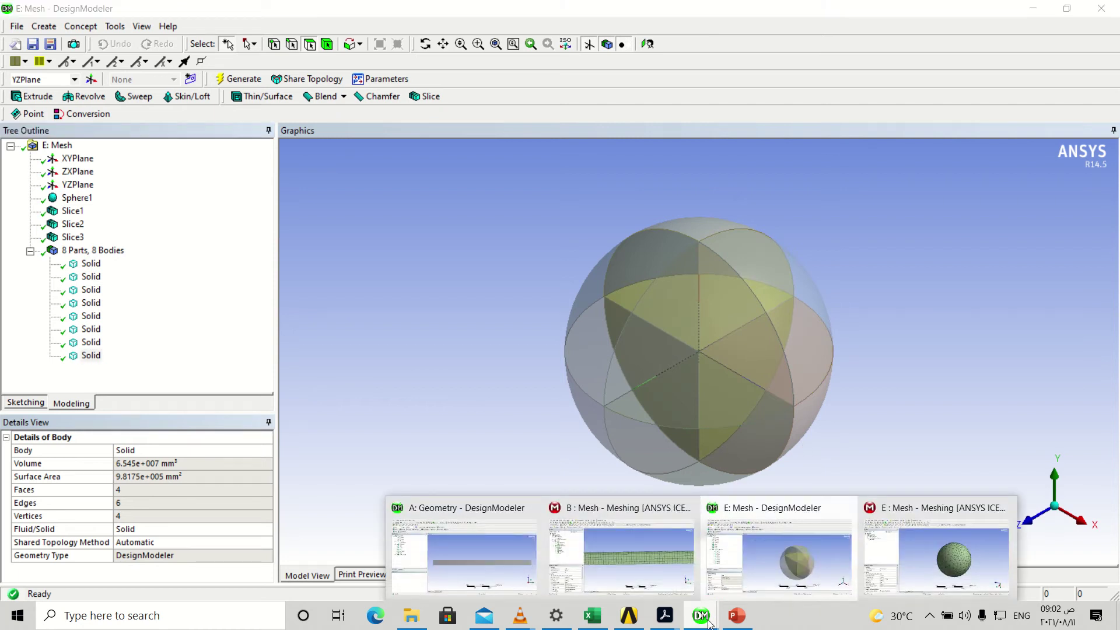
click(867, 581)
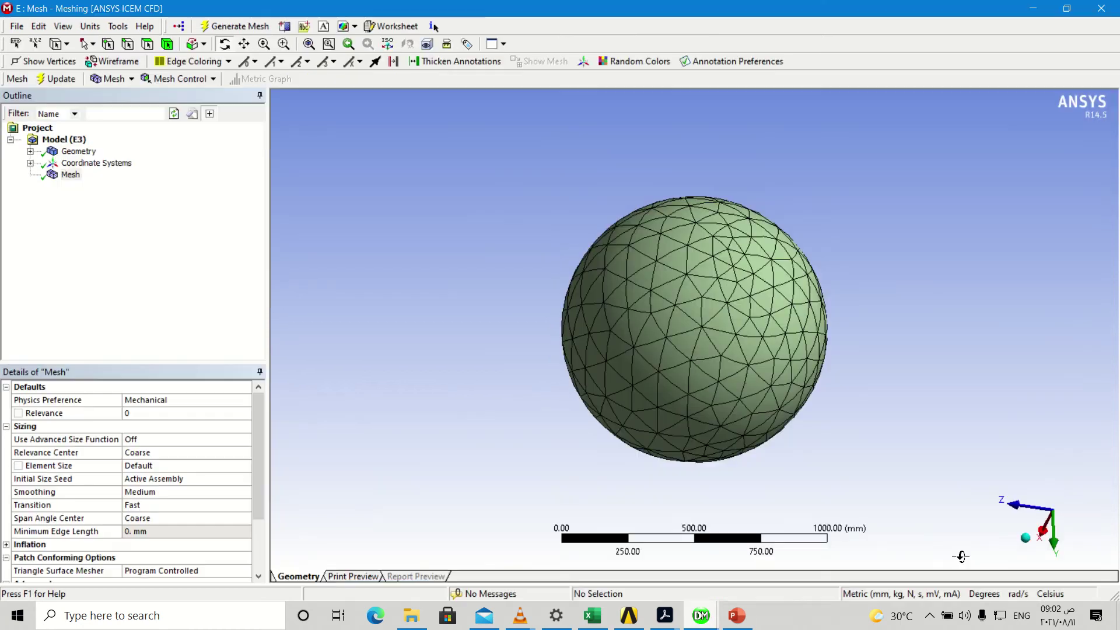
right_click(69, 175)
click(100, 204)
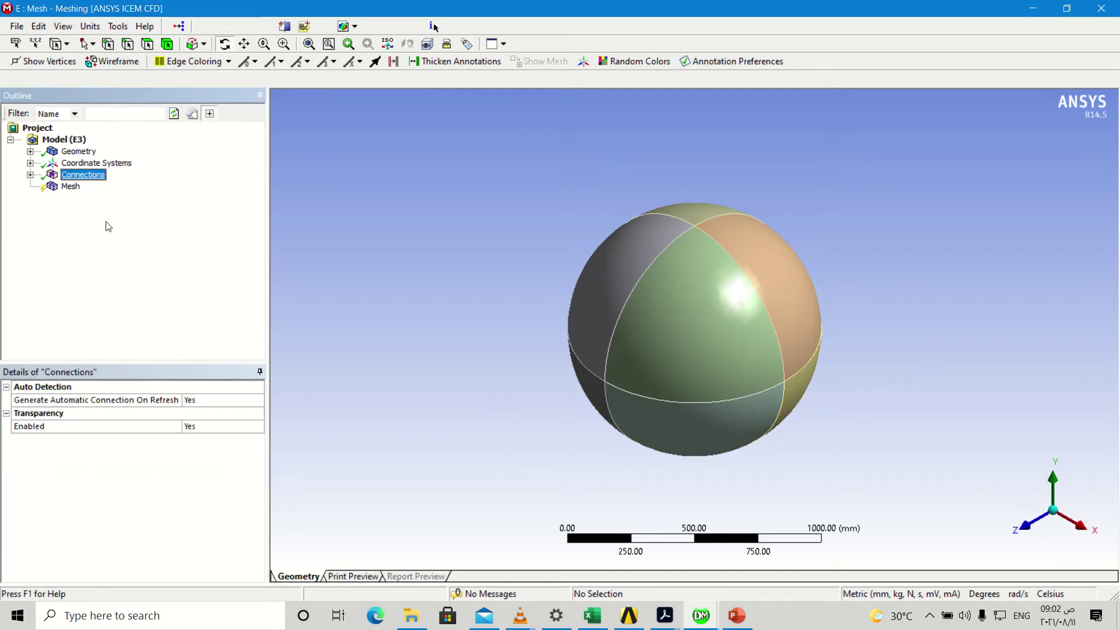
Step: Display the mesh on all eight octant bodies and orbit the view
click(71, 187)
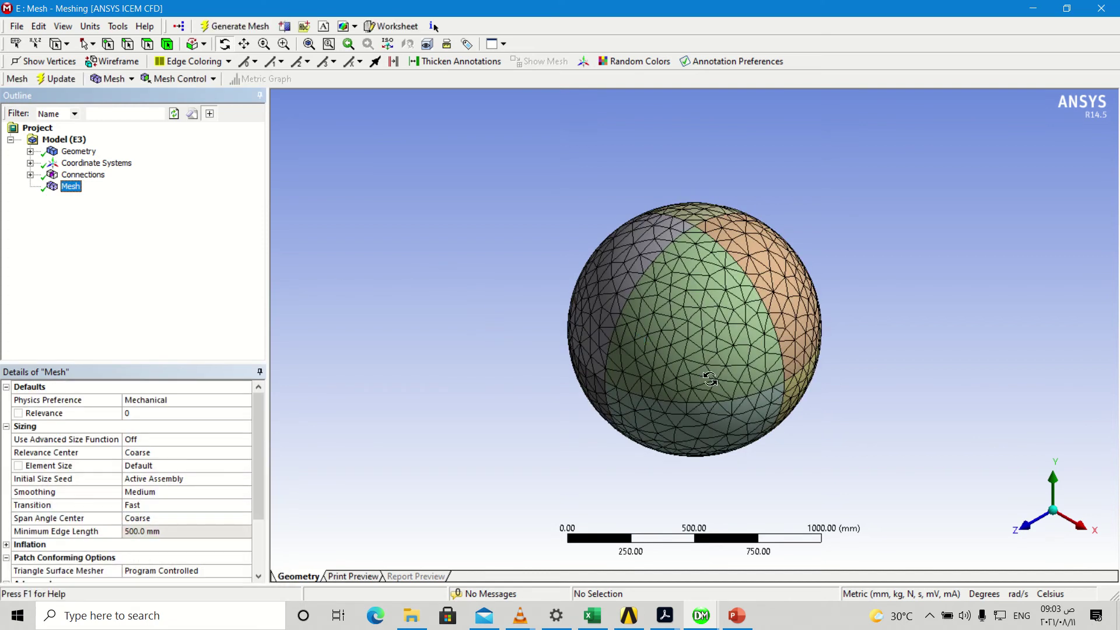
scroll(693, 336, up, 1)
drag(693, 335, 749, 373)
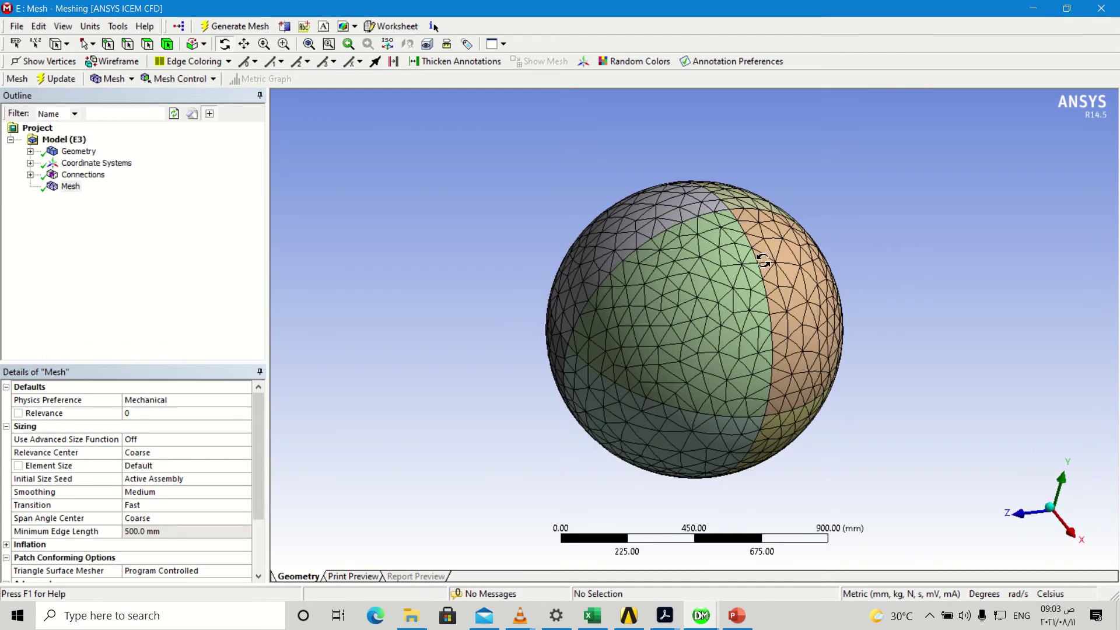
Step: Hide the green octant body to expose the meshed interior faces
click(168, 44)
click(699, 310)
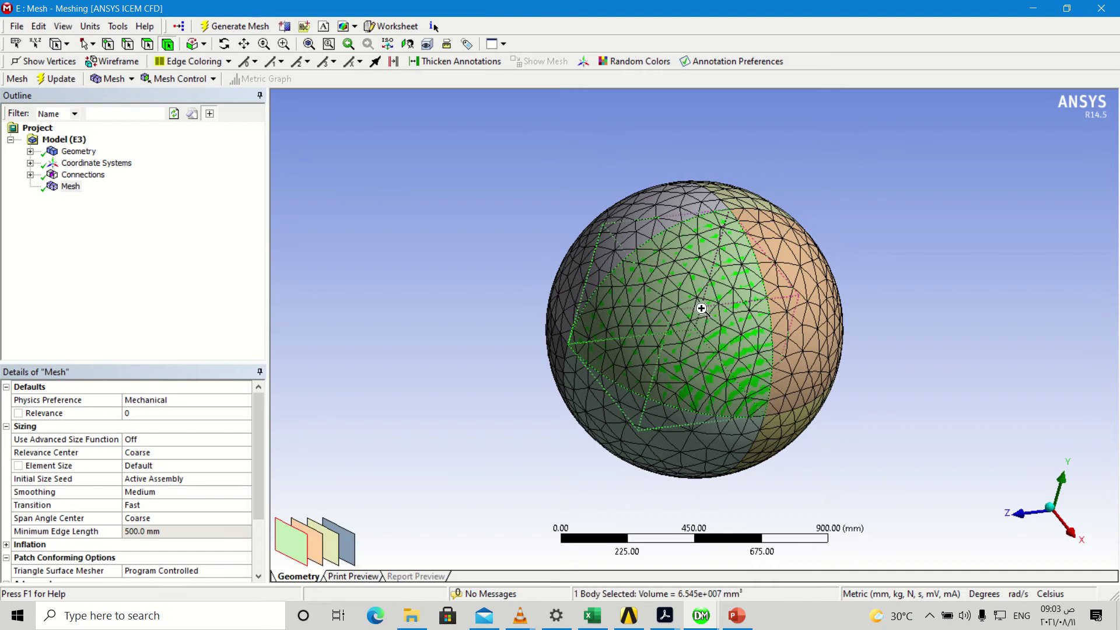
right_click(690, 308)
click(740, 375)
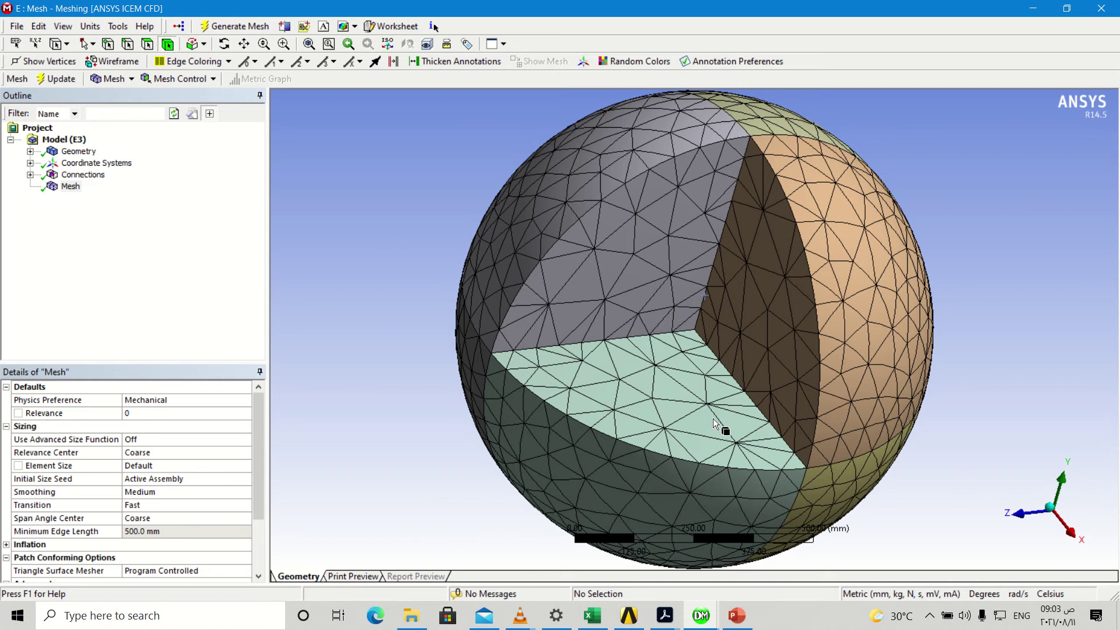
Step: Return to DesignModeler and view the sphere along the X axis
click(710, 617)
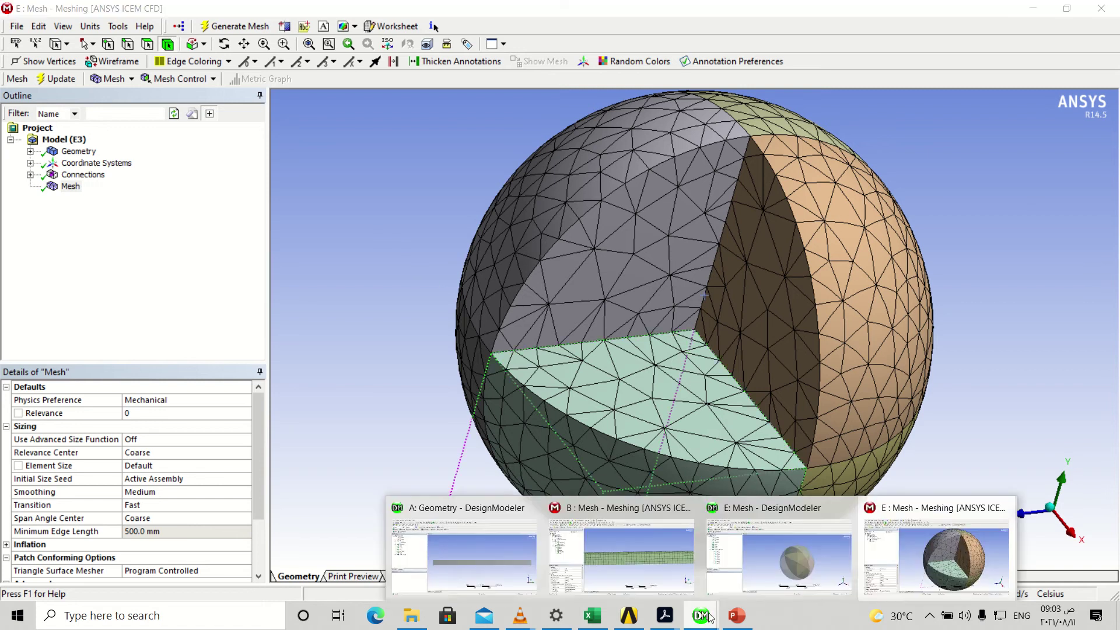
click(768, 597)
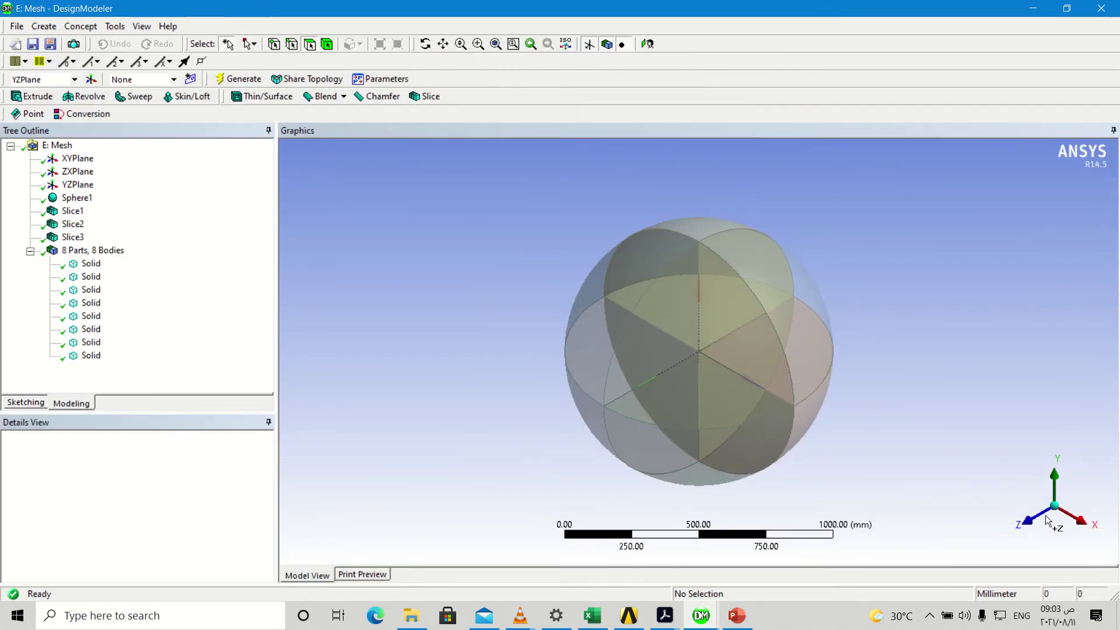
click(1091, 525)
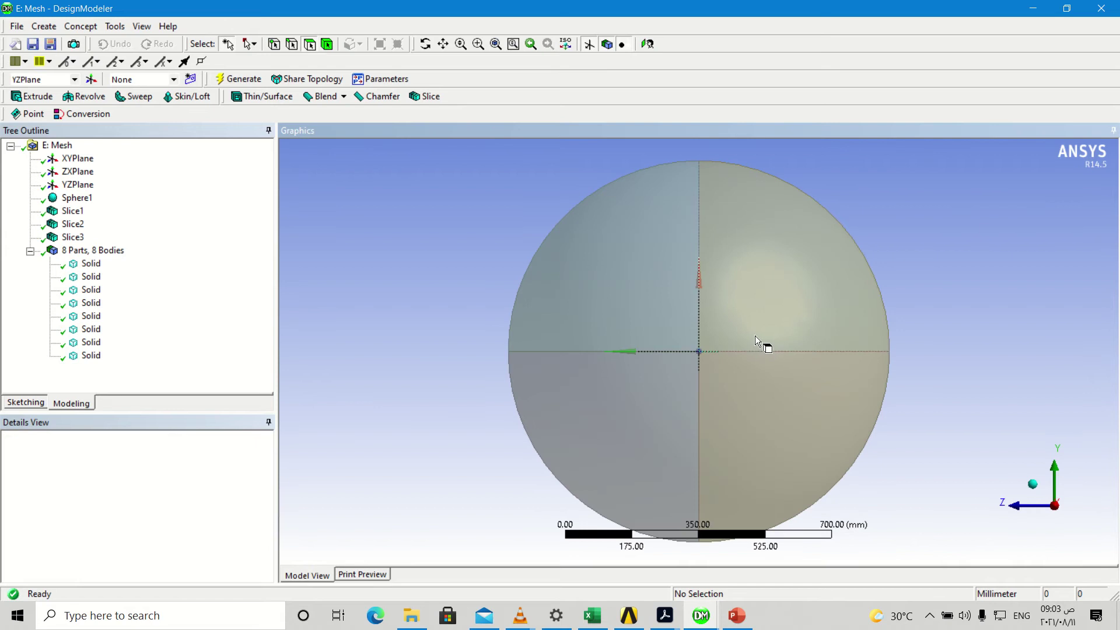
Step: Create Plane4 from XYPlane with an Offset Z transform of 50 mm and generate it
click(114, 159)
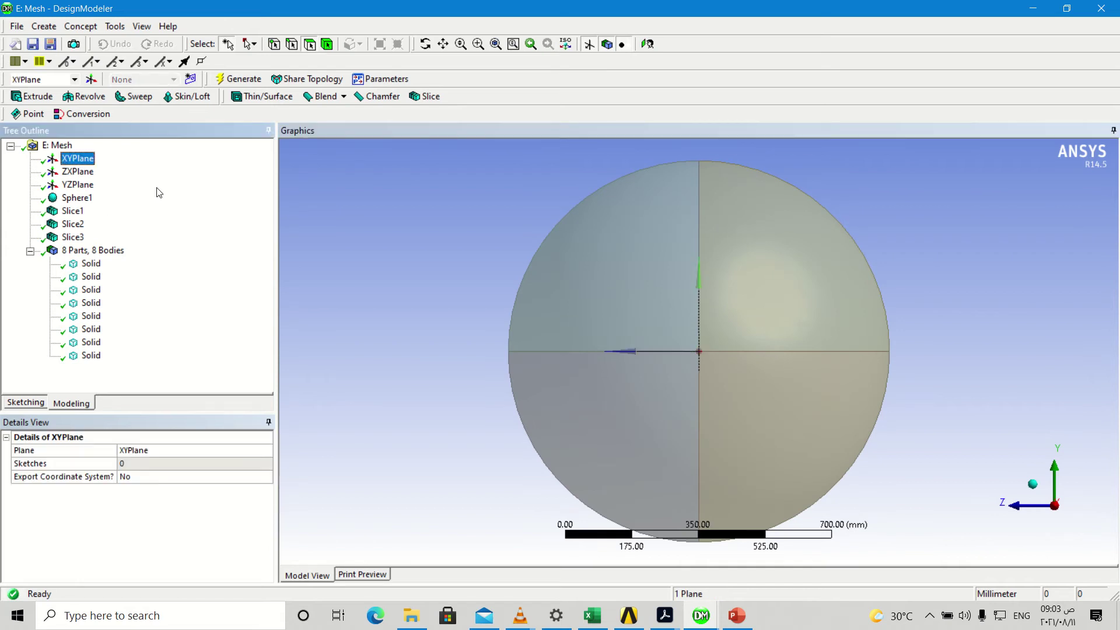
click(90, 80)
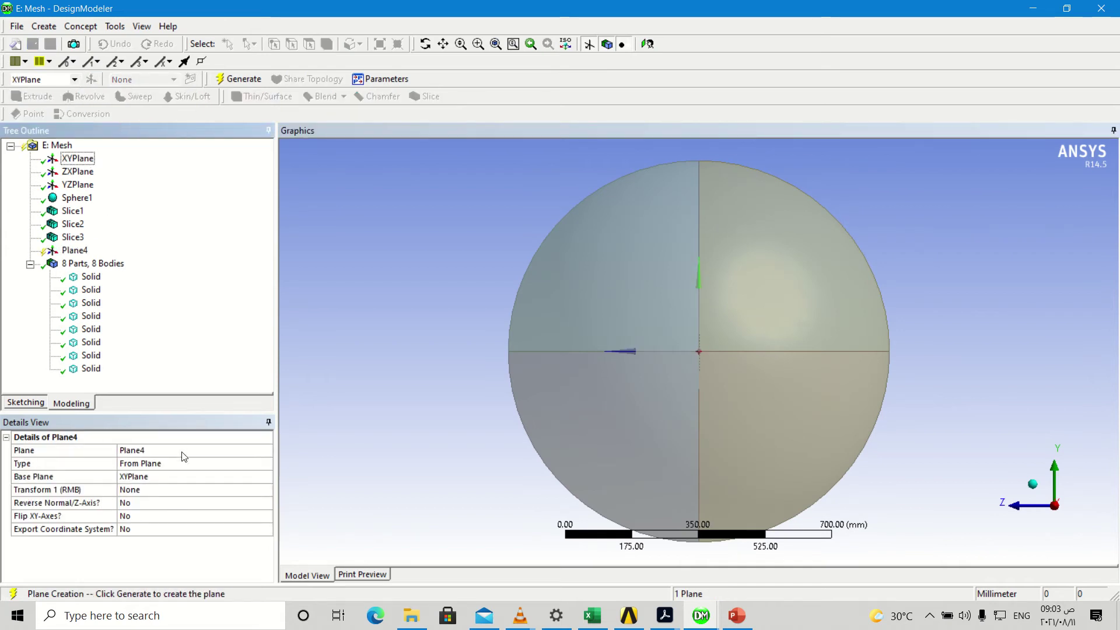
click(164, 490)
click(266, 490)
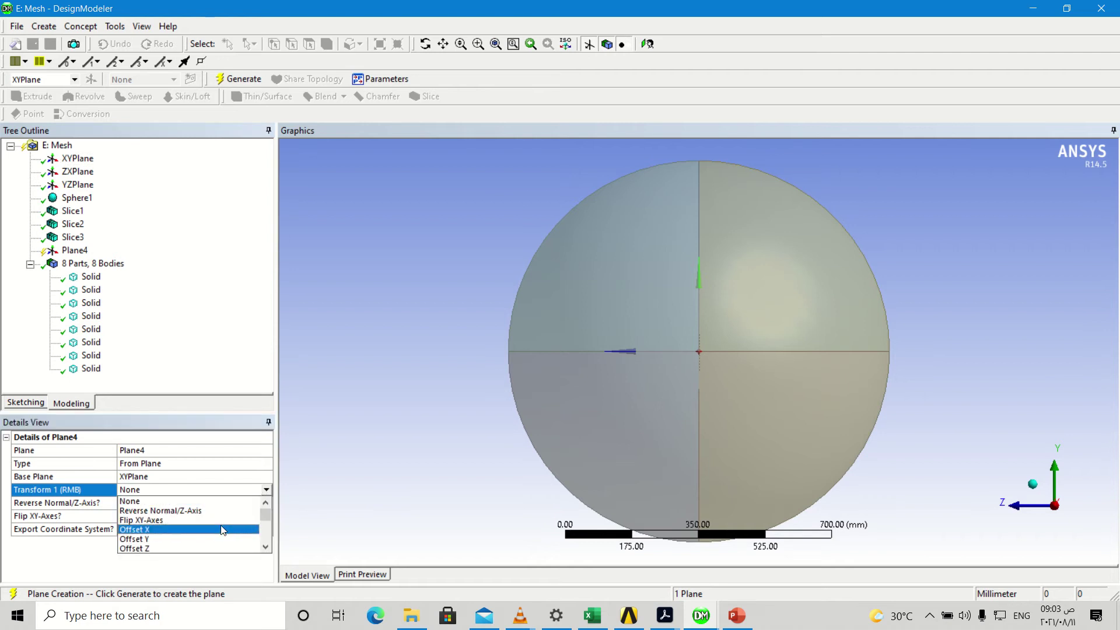
click(161, 548)
click(138, 504)
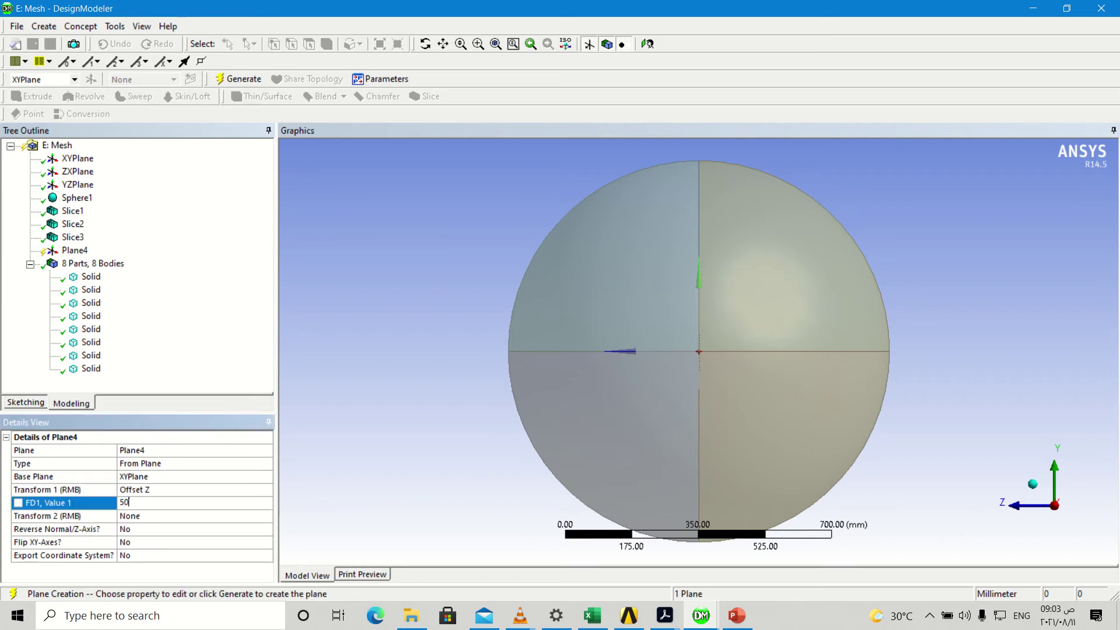
text(50)
key(Return)
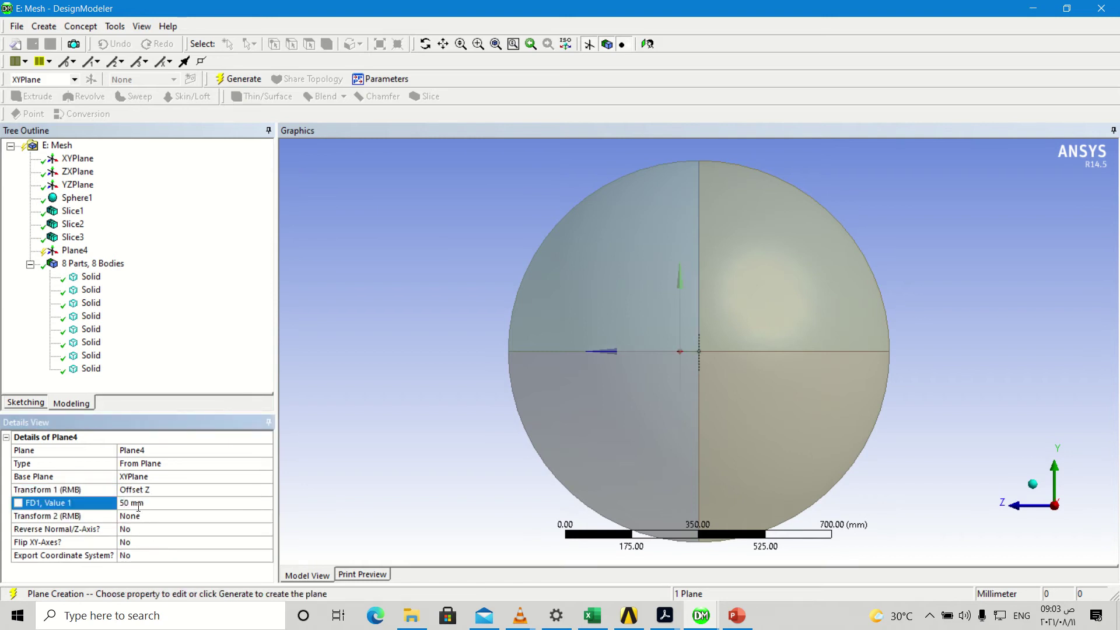
click(255, 78)
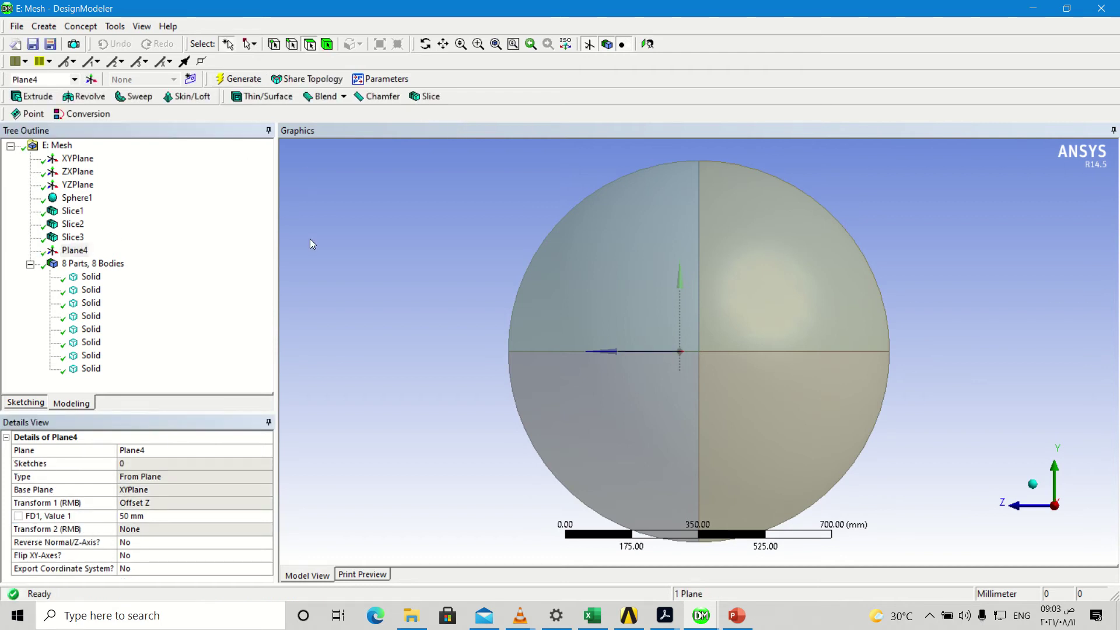
Step: Slice all bodies with Plane4 and orbit to view the new cut
click(425, 97)
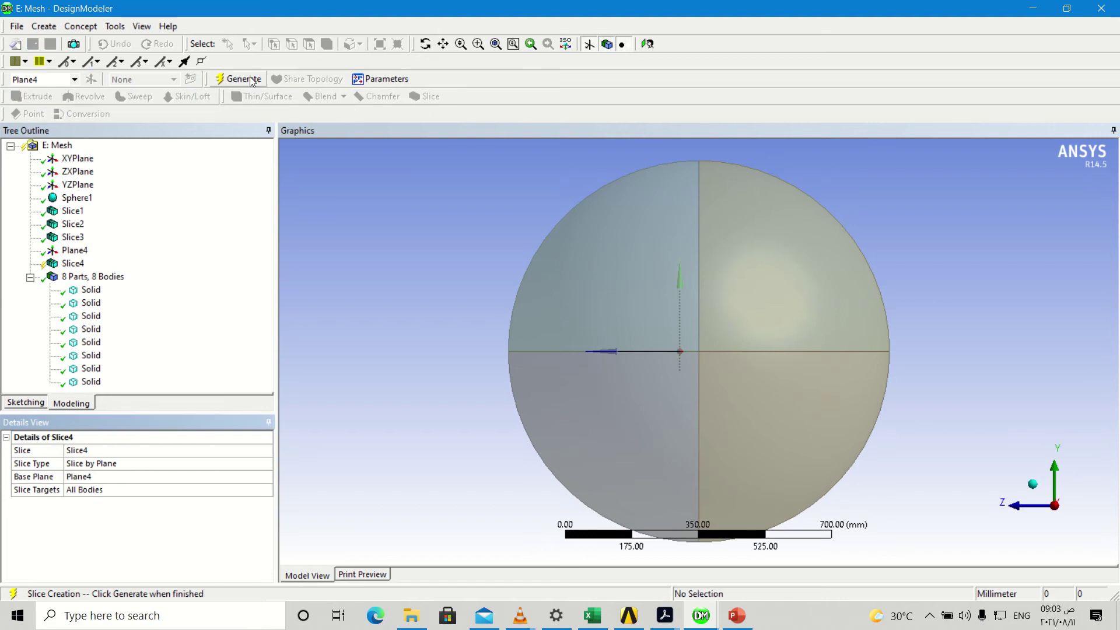
click(251, 81)
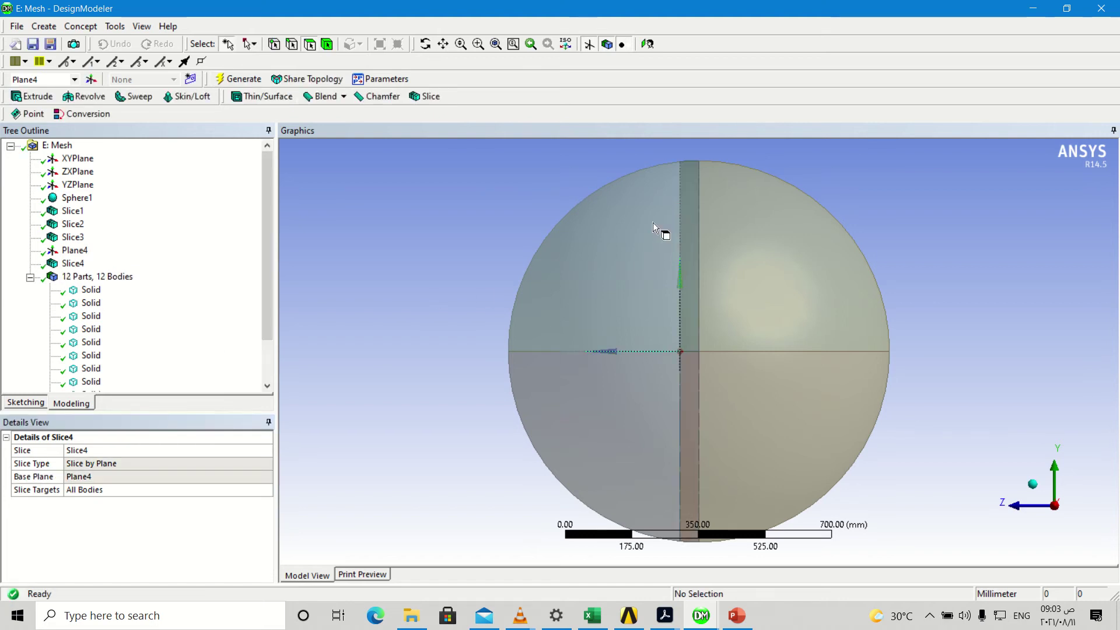
click(425, 43)
drag(682, 350, 677, 294)
Step: Select the thin new slice body, then switch to the Meshing window
click(327, 44)
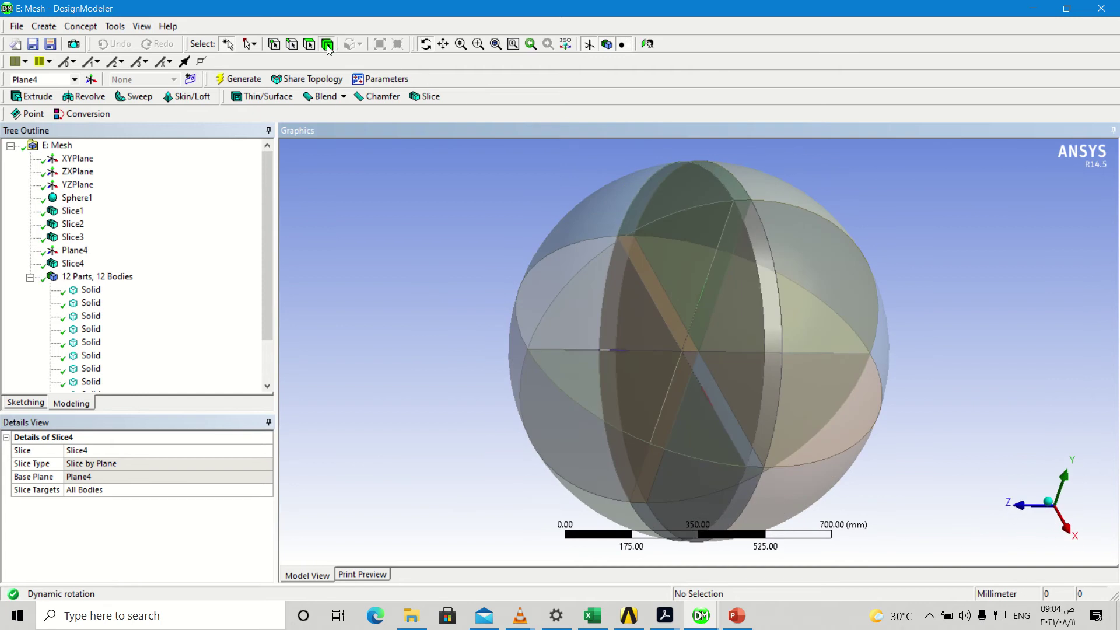
click(763, 305)
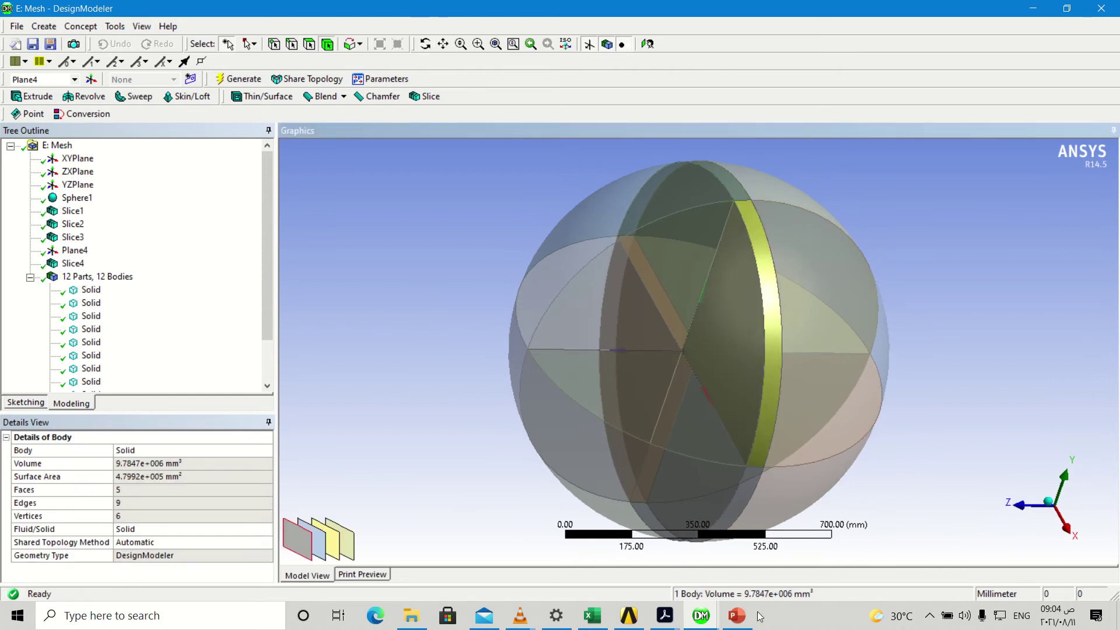
click(707, 620)
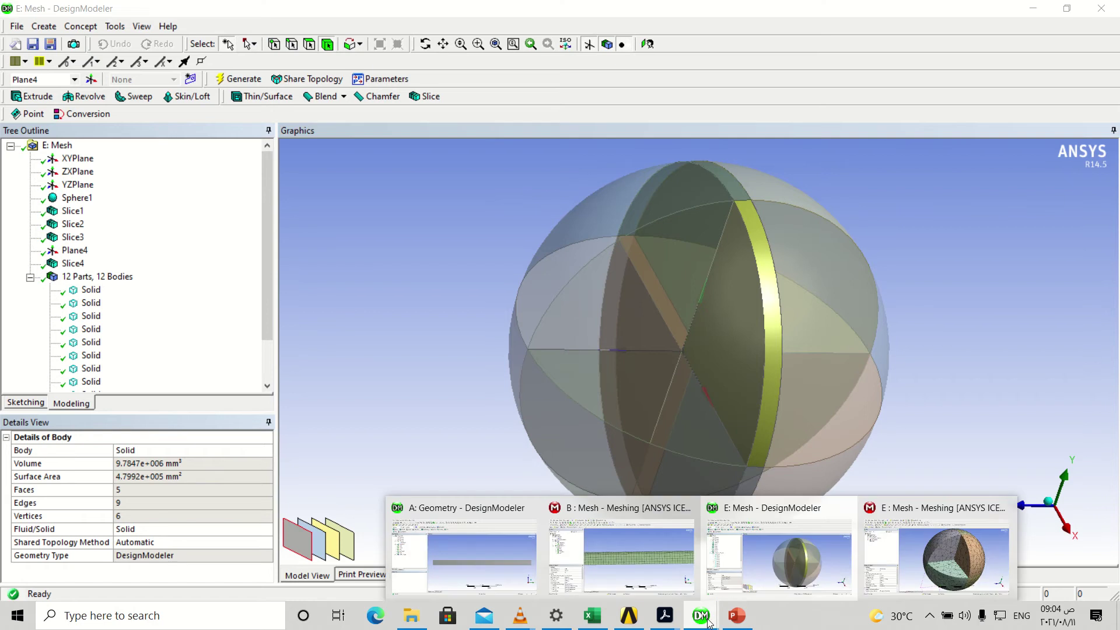
click(995, 554)
Step: Update the Mesh to import the 12-body geometry and display the regenerated mesh
right_click(62, 186)
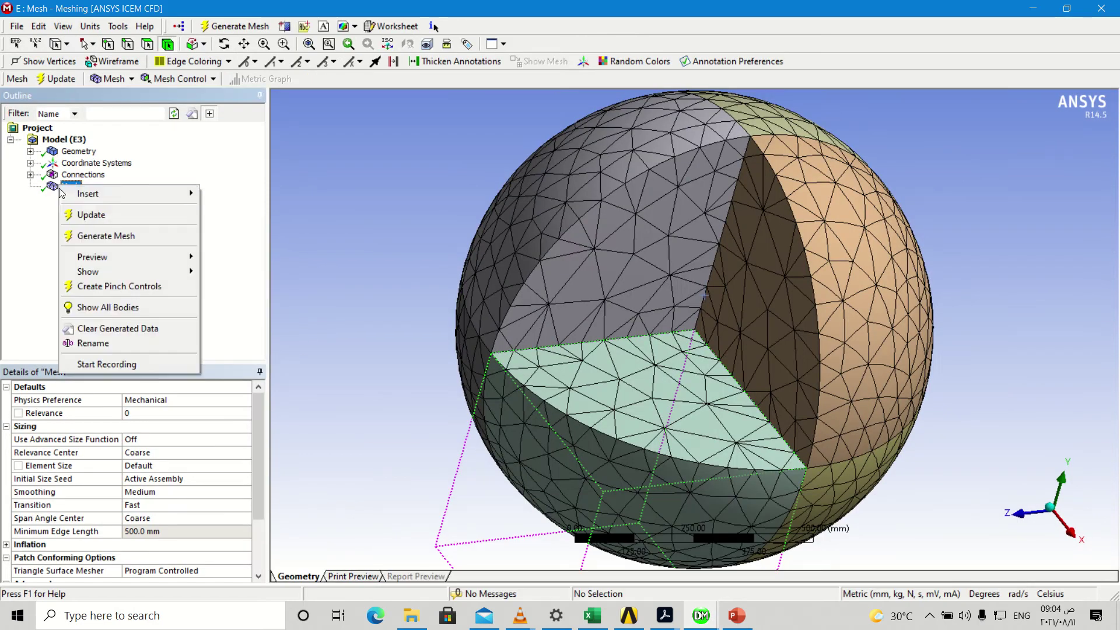
click(79, 216)
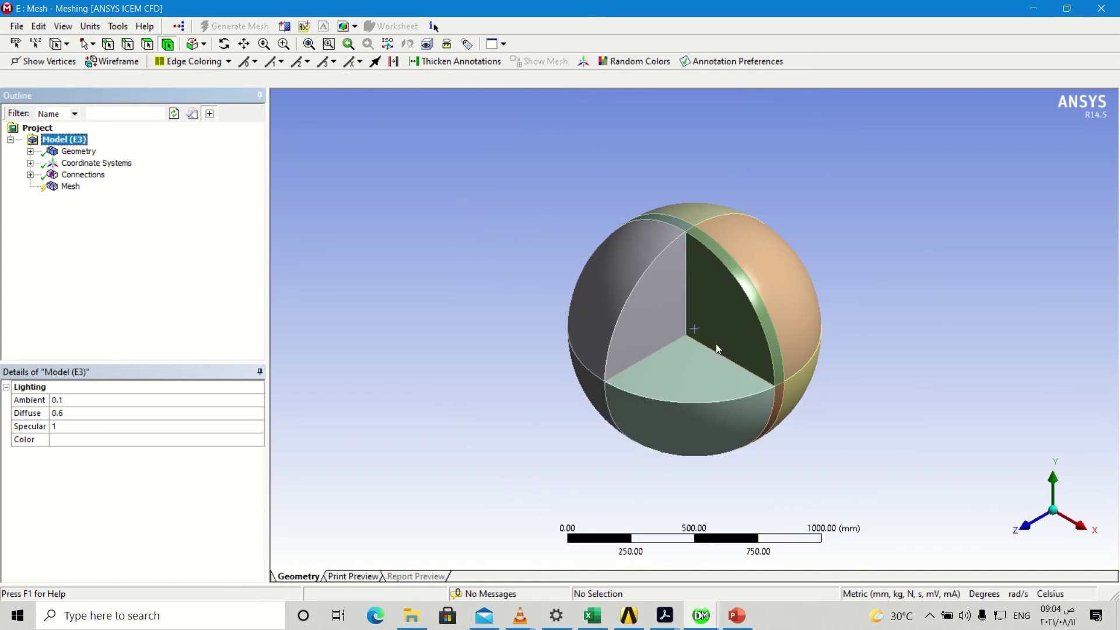
scroll(725, 393, up, 2)
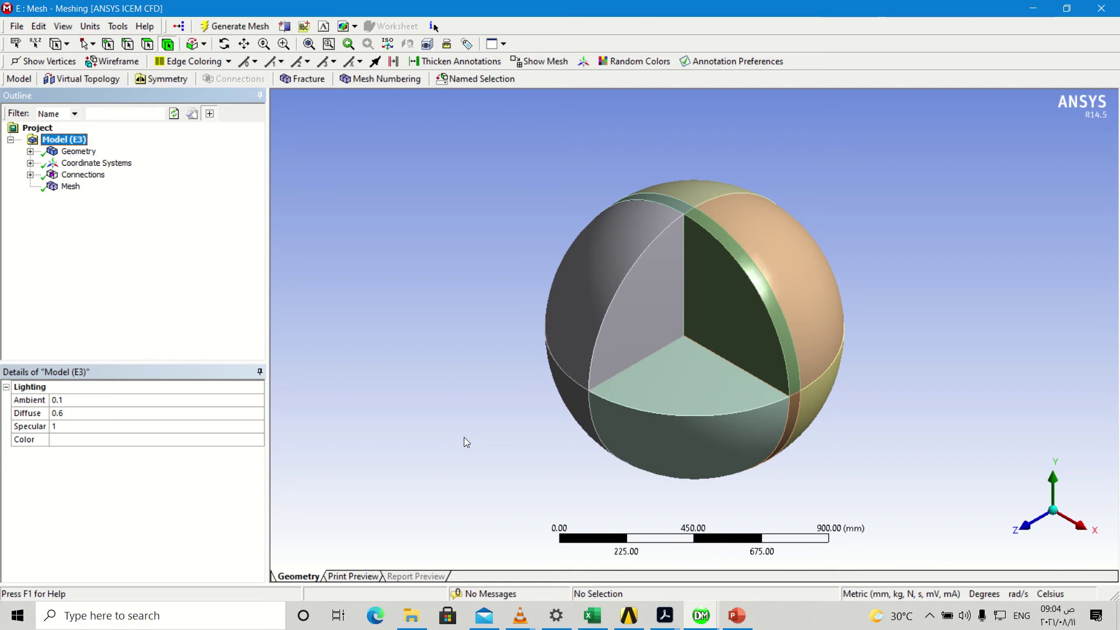
click(69, 187)
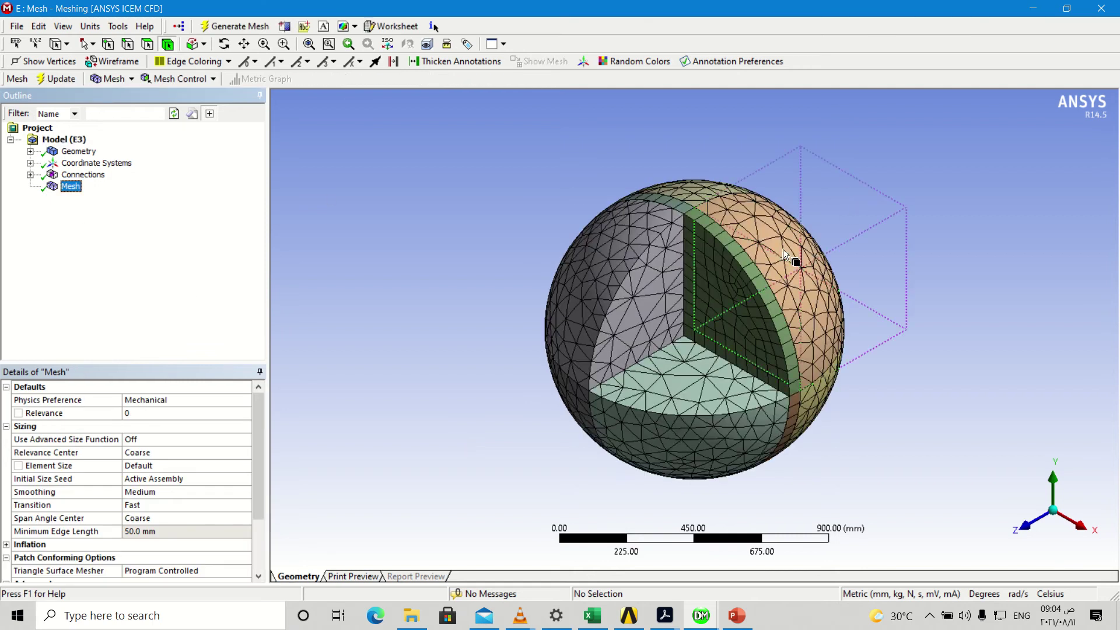
Step: Zoom in and orbit around the cut section of the meshed sphere, then return to DesignModeler
scroll(773, 257, up, 2)
scroll(791, 317, up, 3)
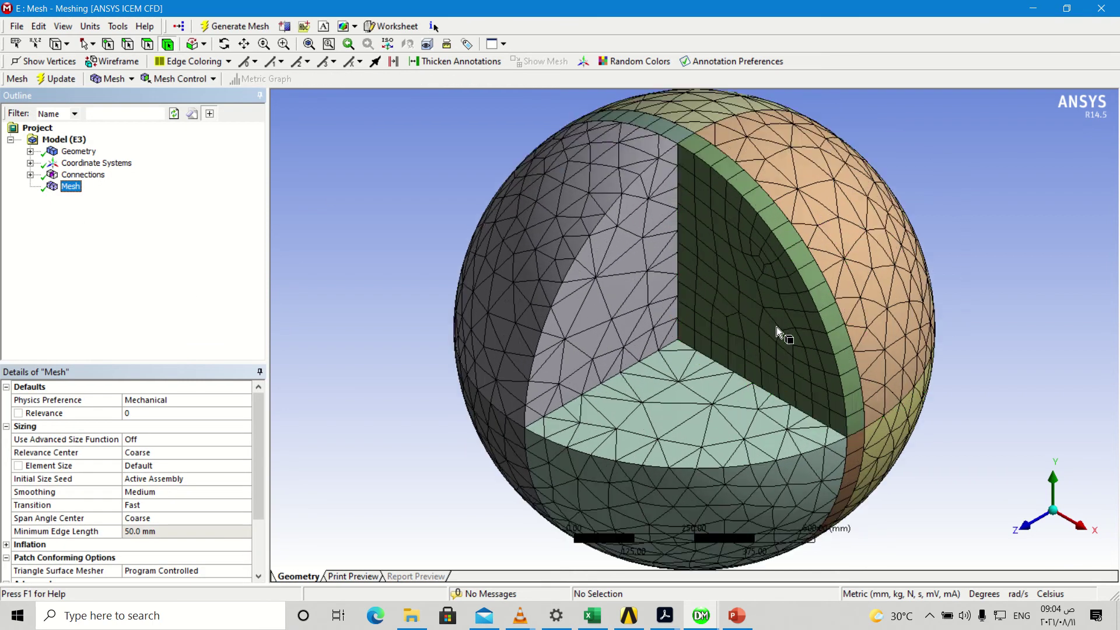
click(224, 44)
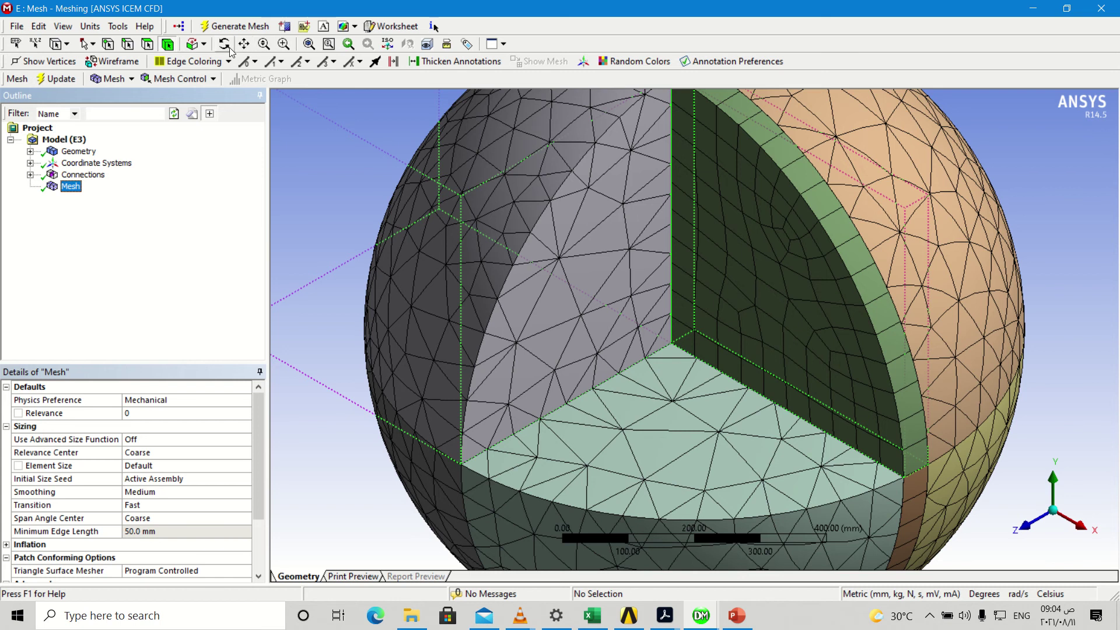
drag(600, 313, 780, 296)
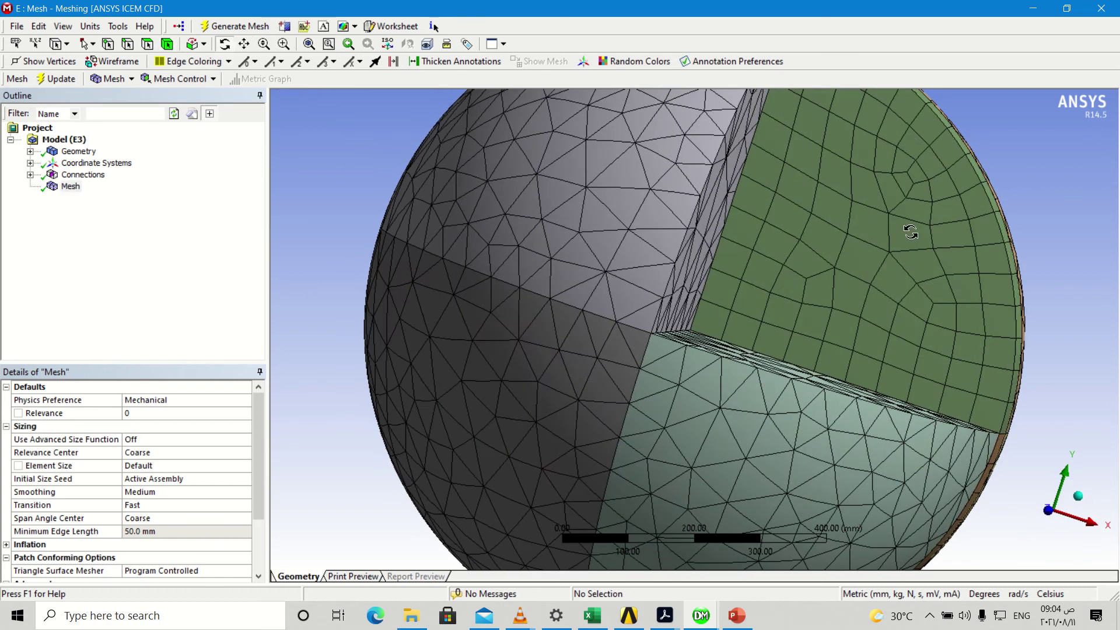
drag(857, 236, 719, 302)
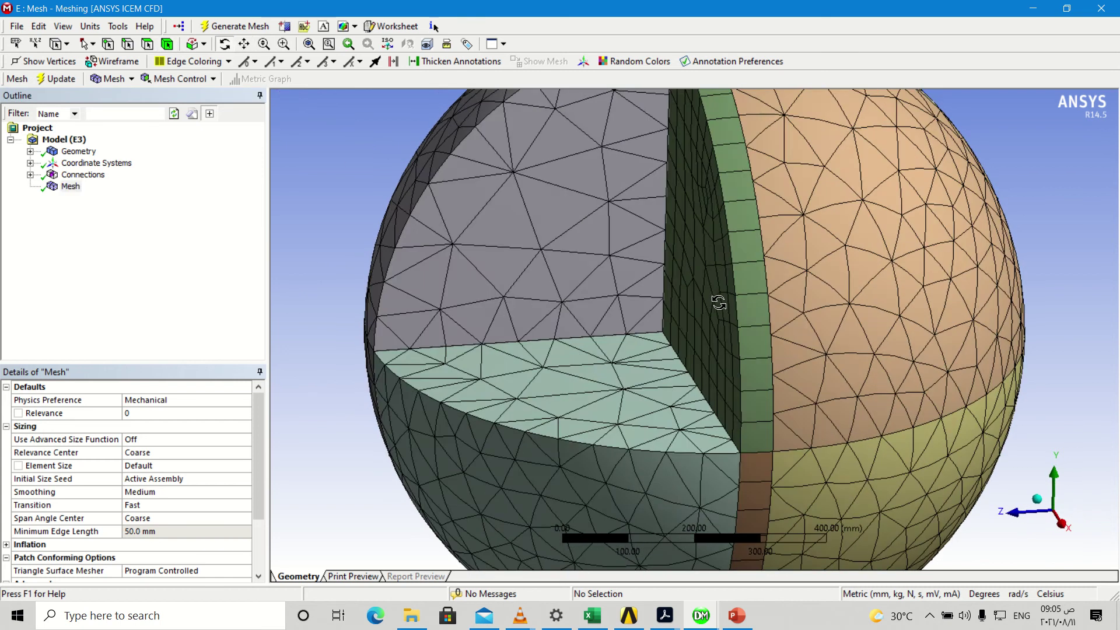
click(713, 619)
click(775, 563)
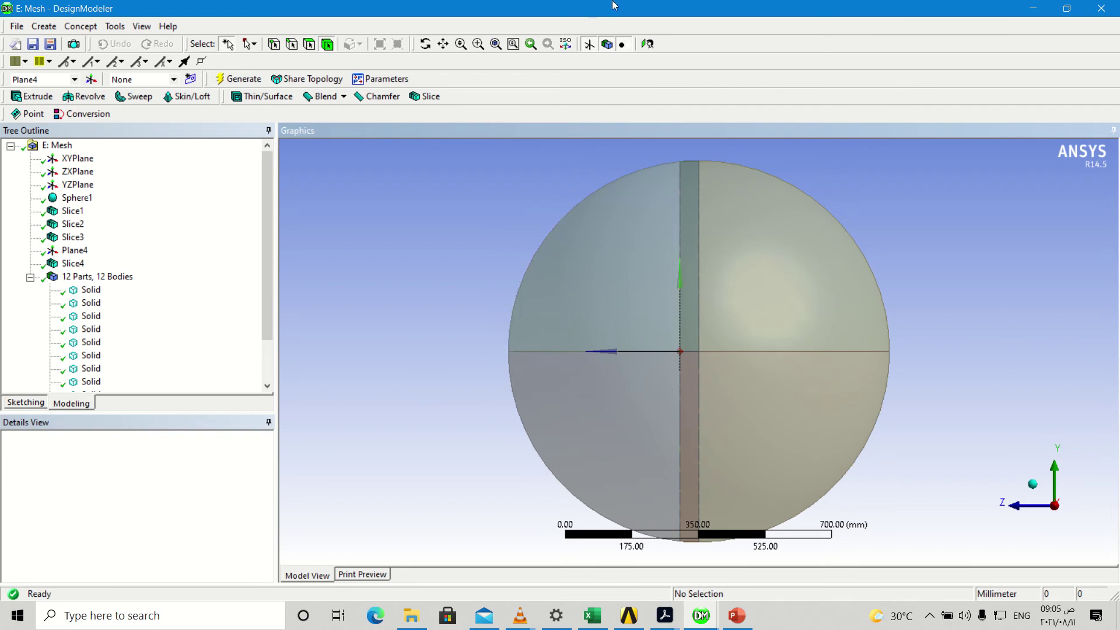
Step: Orbit the sphere sliced into 80 bodies and select one body to check its properties
mouse_move(559, 4)
click(465, 29)
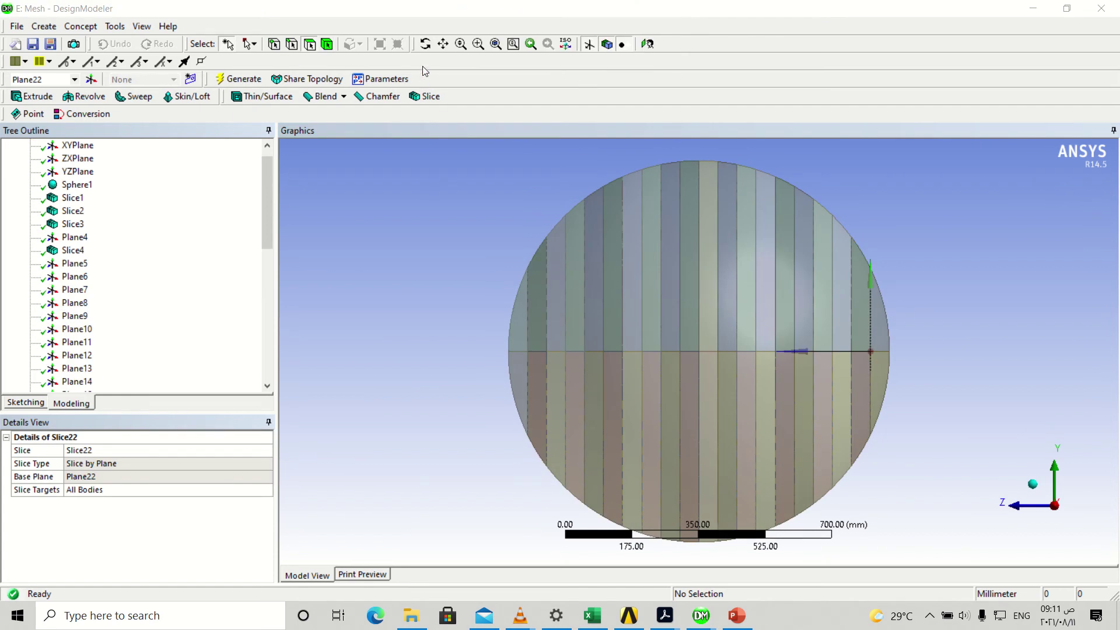
scroll(268, 247, down, 6)
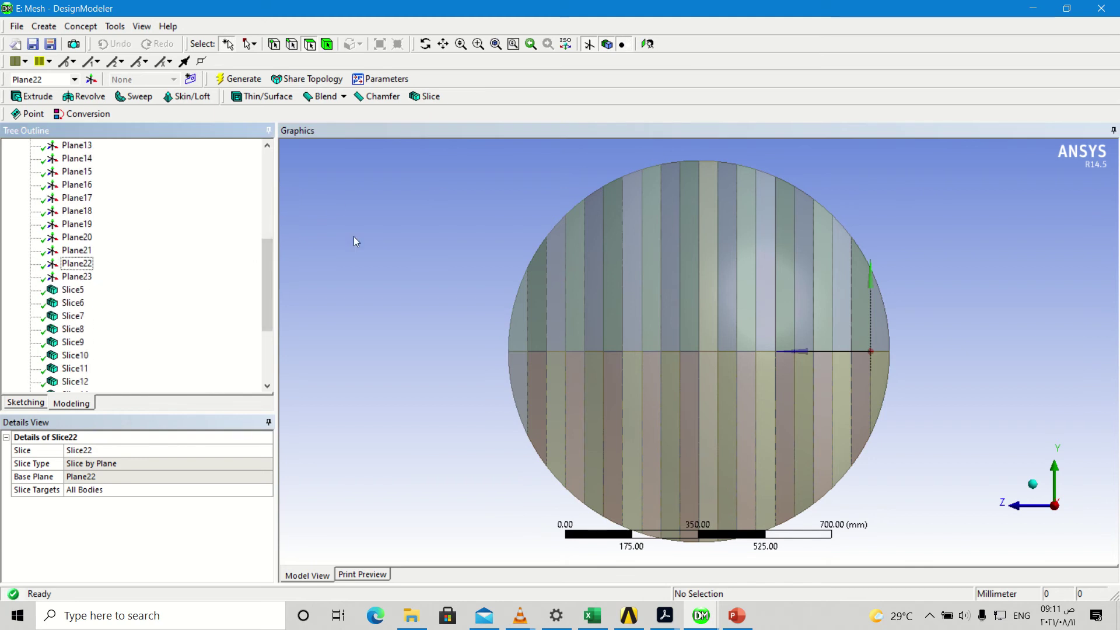
click(425, 44)
drag(537, 245, 792, 273)
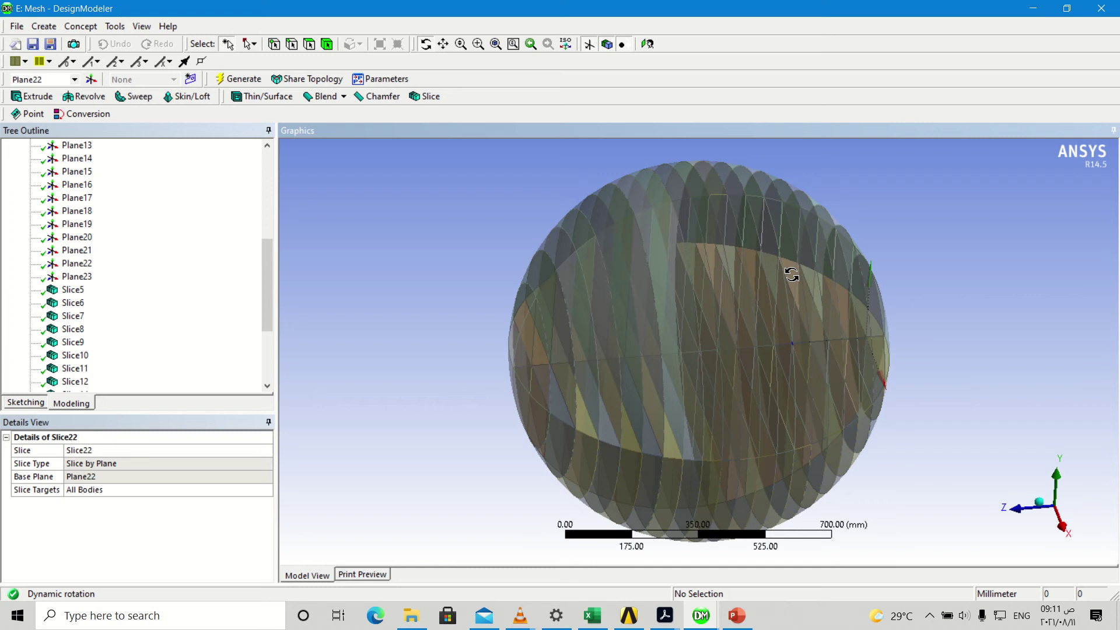
click(327, 44)
click(567, 297)
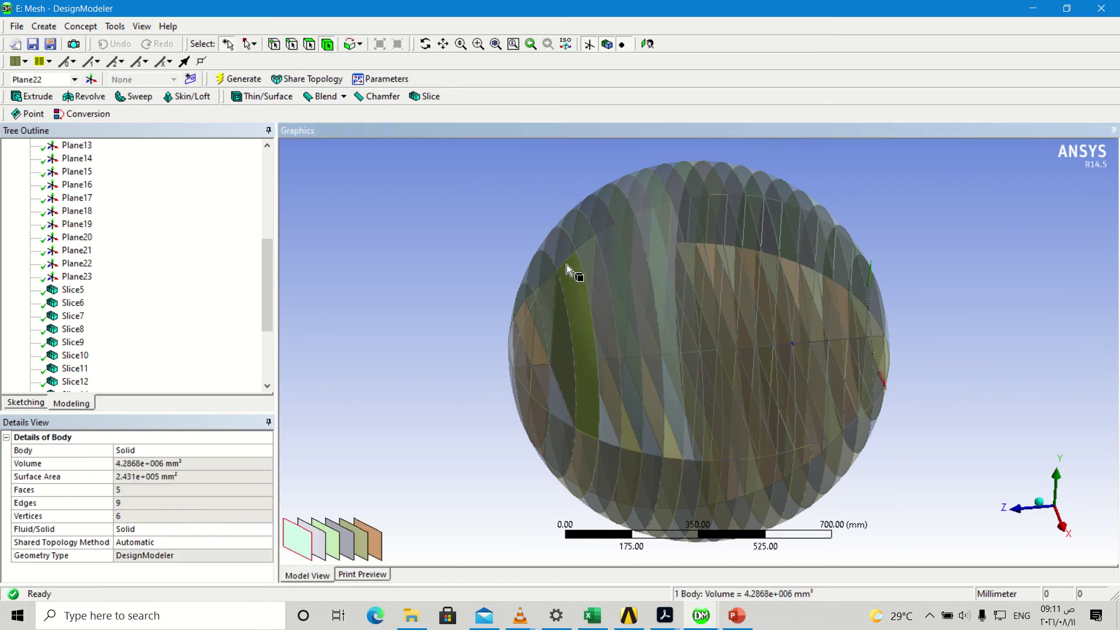
Step: Orbit the sliced sphere further to inspect the parallel slabs
drag(269, 317, 268, 364)
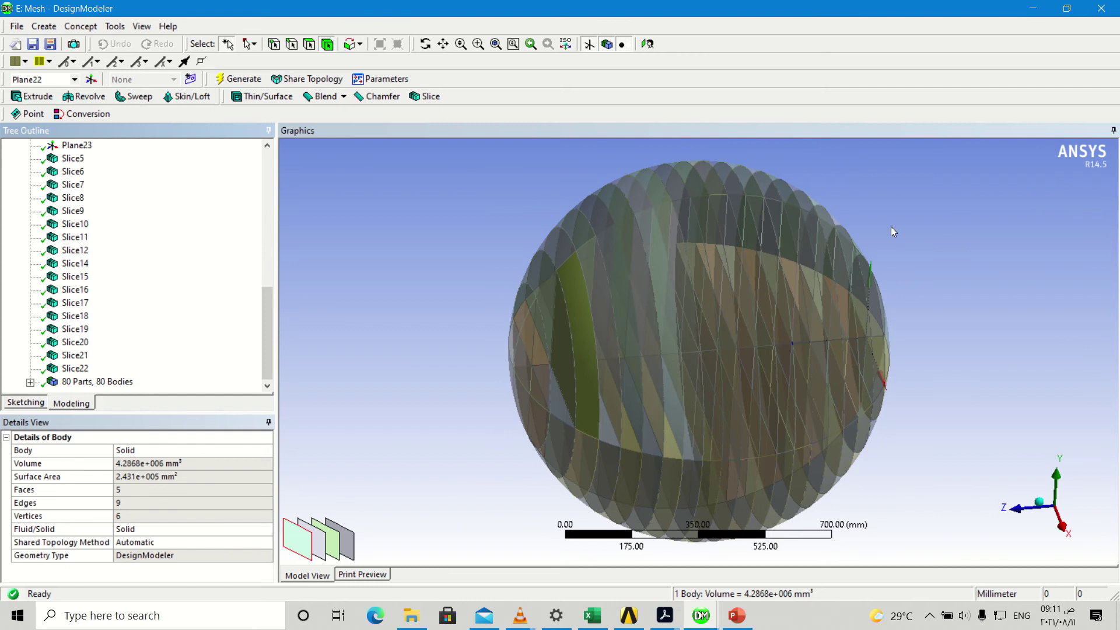
click(425, 47)
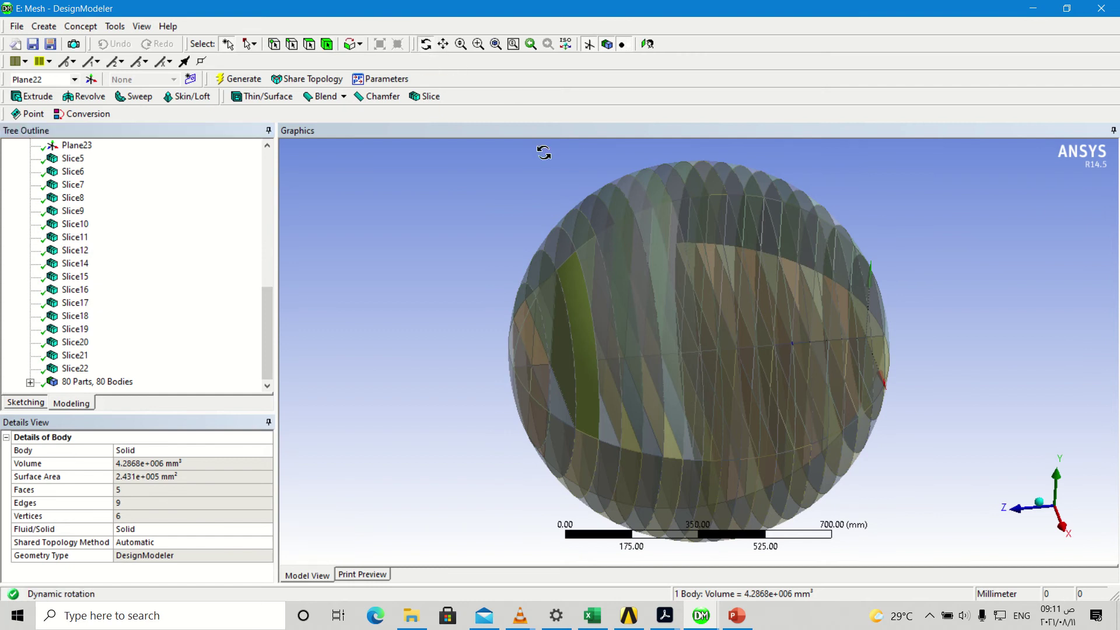
drag(842, 342, 935, 253)
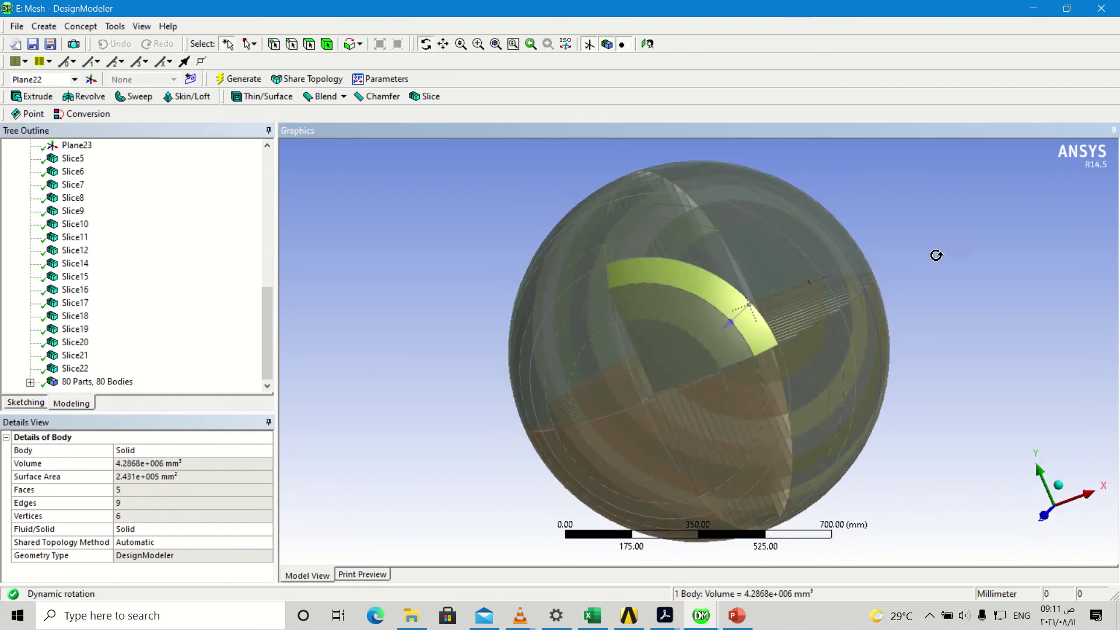
drag(755, 329, 905, 341)
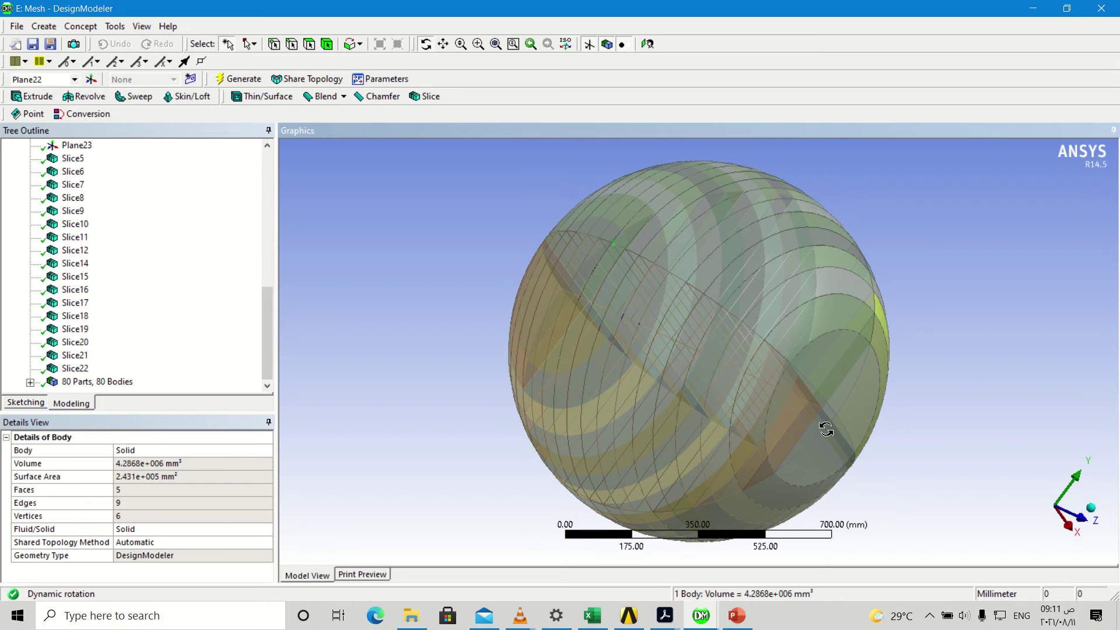
Step: Back in ANSYS Meshing, update the Mesh so it loads the sphere's new 80-body sliced geometry
mouse_move(707, 623)
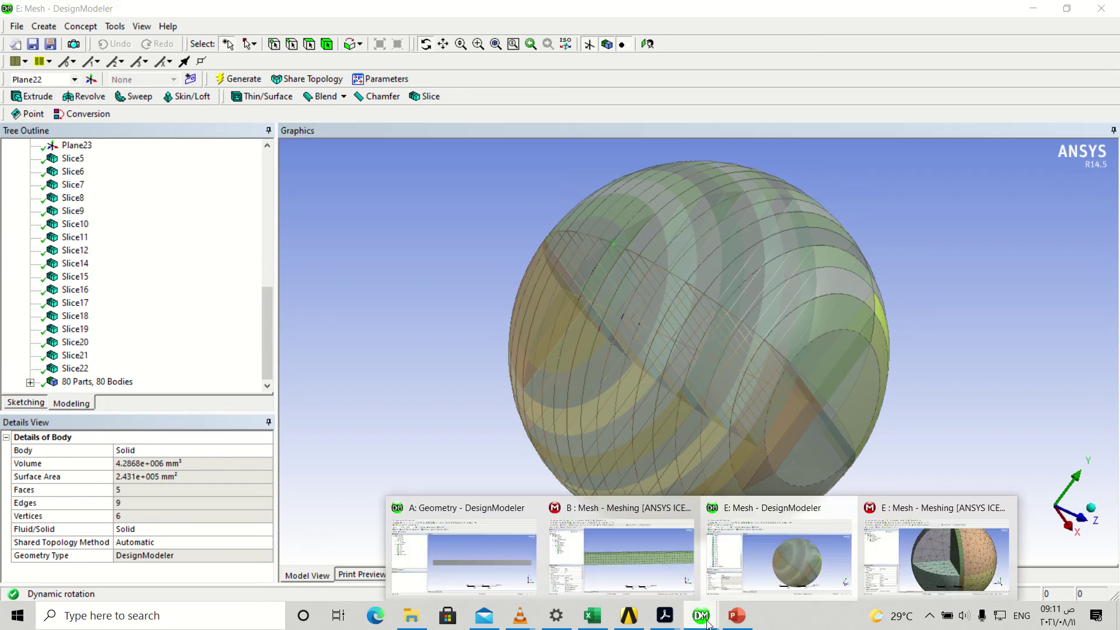
click(936, 548)
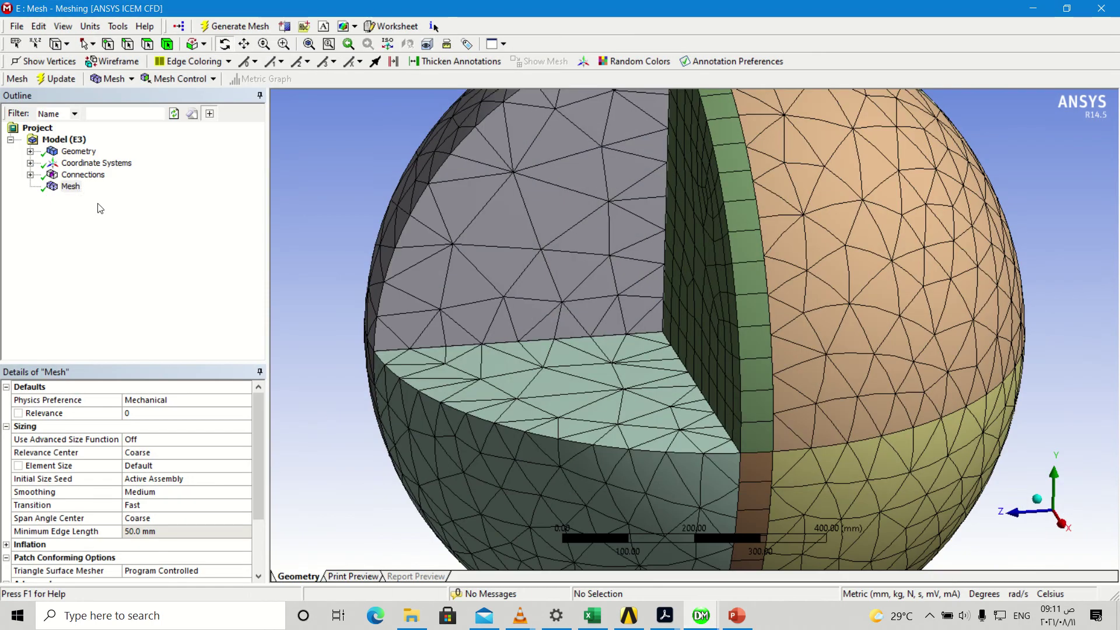
right_click(66, 186)
click(80, 217)
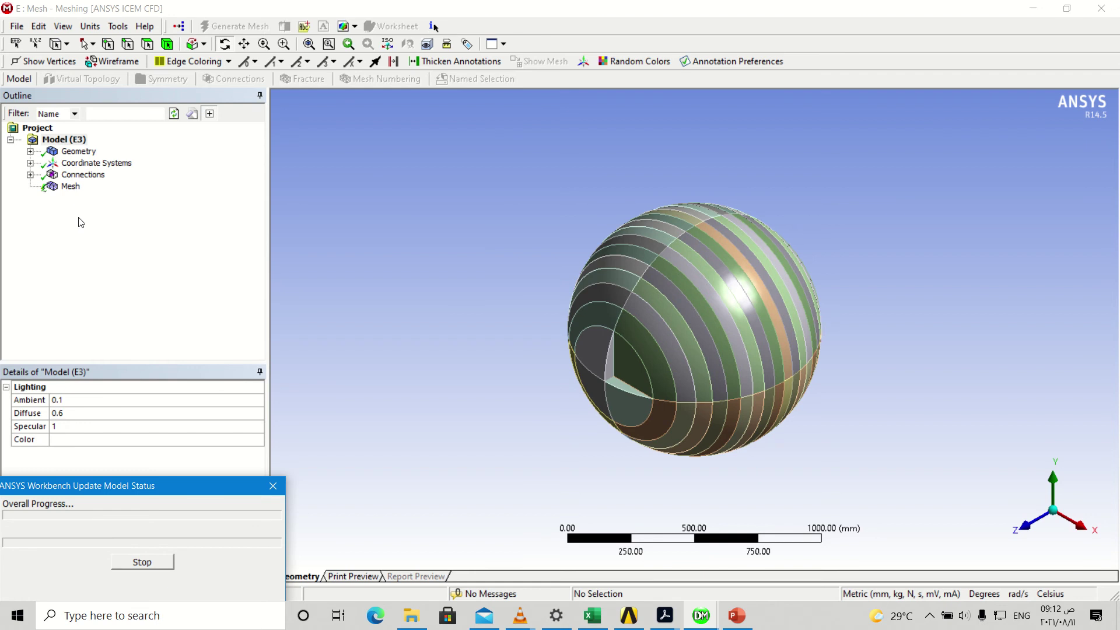
Step: Zoom in and orbit the striped 80-body sphere from several sides while the model update finishes
scroll(762, 366, up, 4)
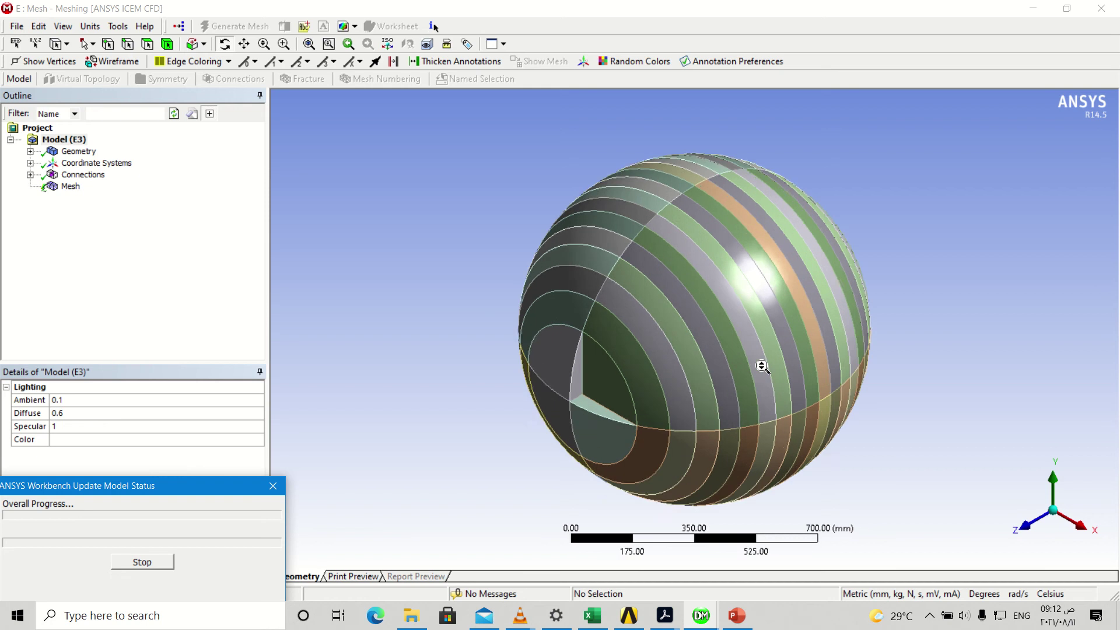
scroll(762, 366, up, 2)
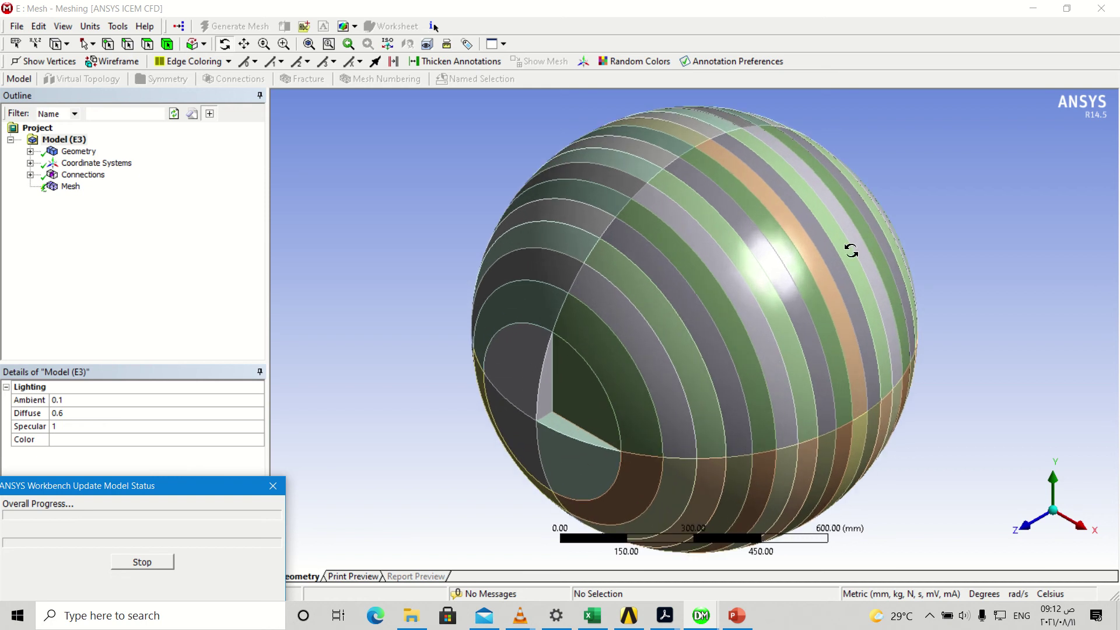
drag(803, 377, 700, 333)
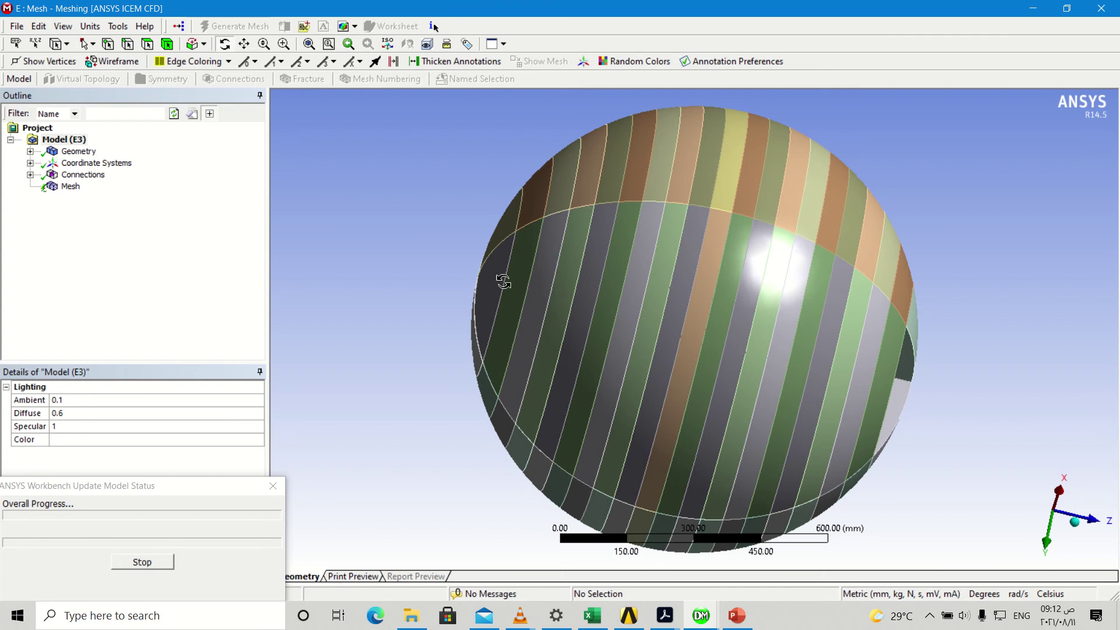
drag(675, 281, 621, 403)
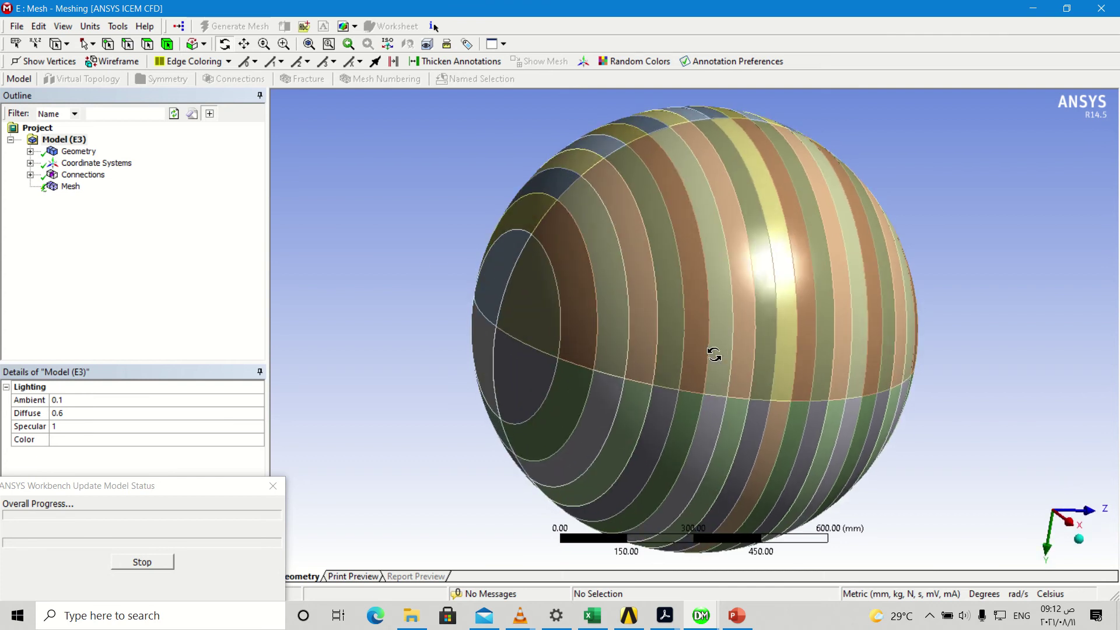
click(166, 496)
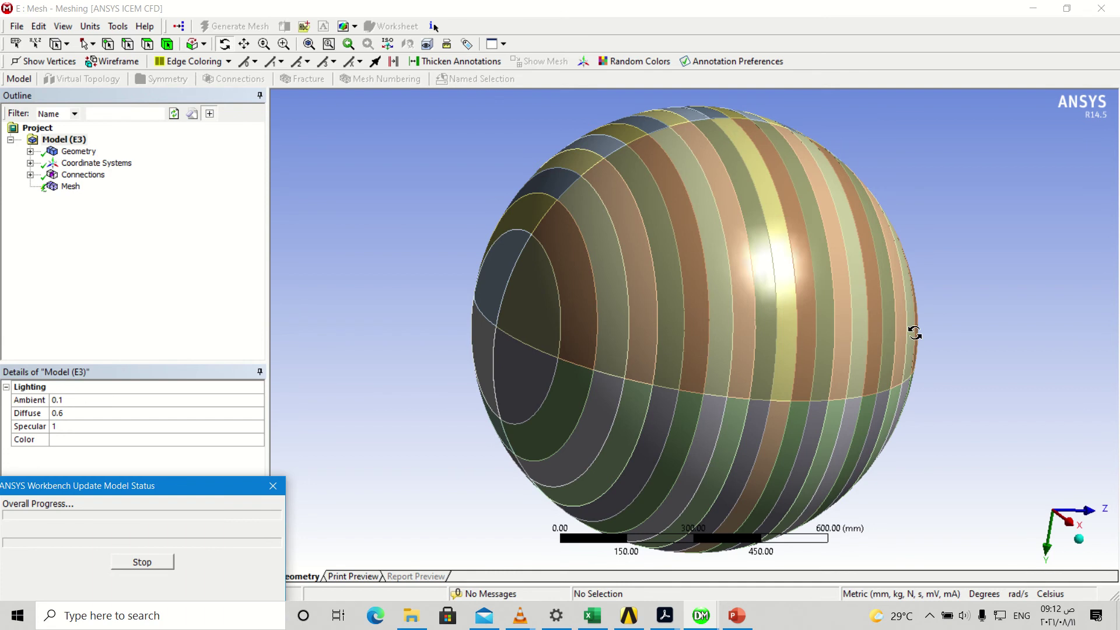
drag(907, 327, 548, 325)
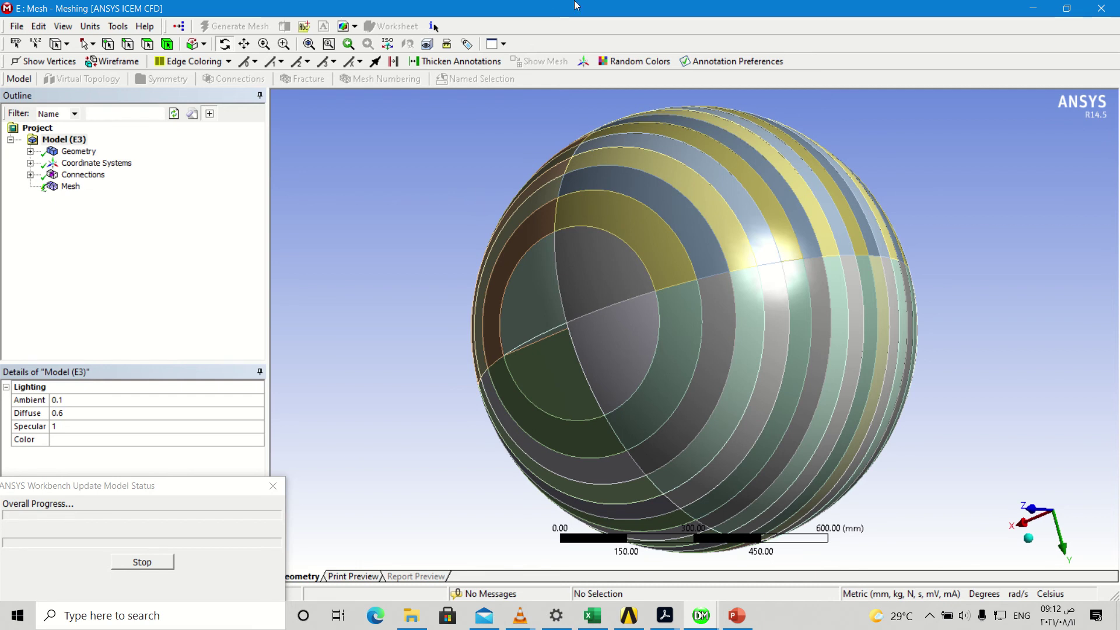
mouse_move(581, 16)
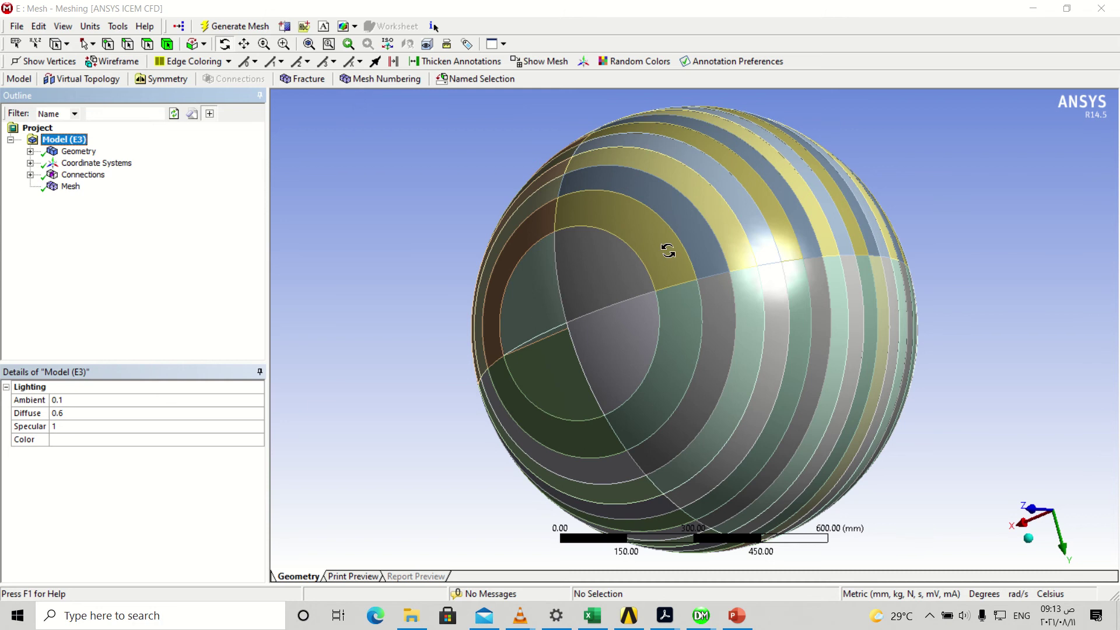
Step: Display the generated mesh on the sphere and rotate to view another patch
drag(674, 247, 489, 256)
click(69, 187)
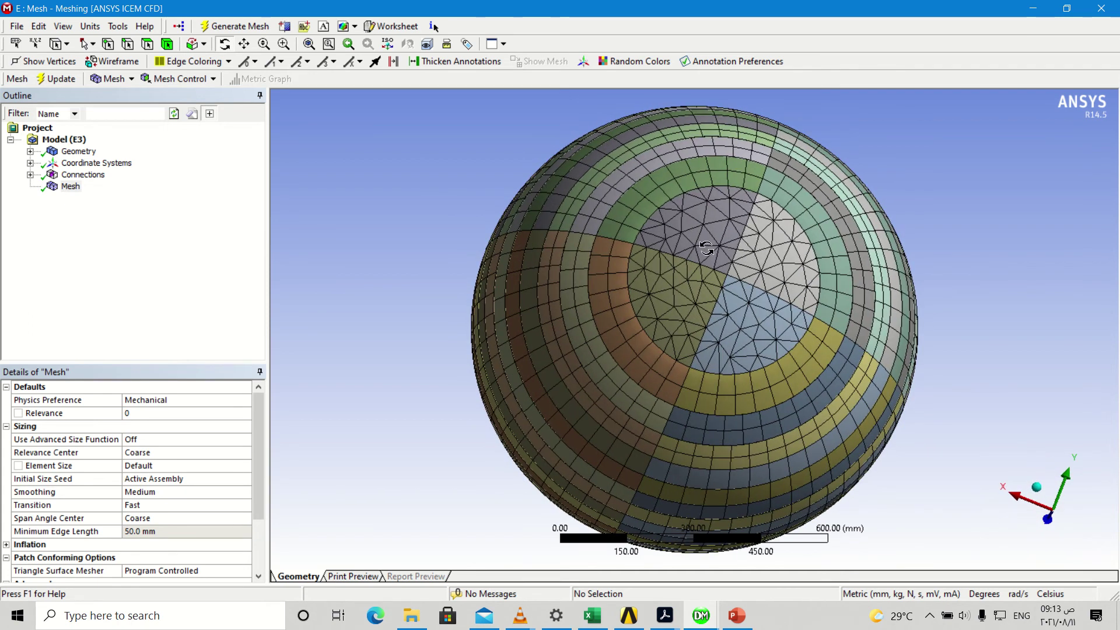
drag(679, 282, 542, 257)
scroll(702, 303, up, 5)
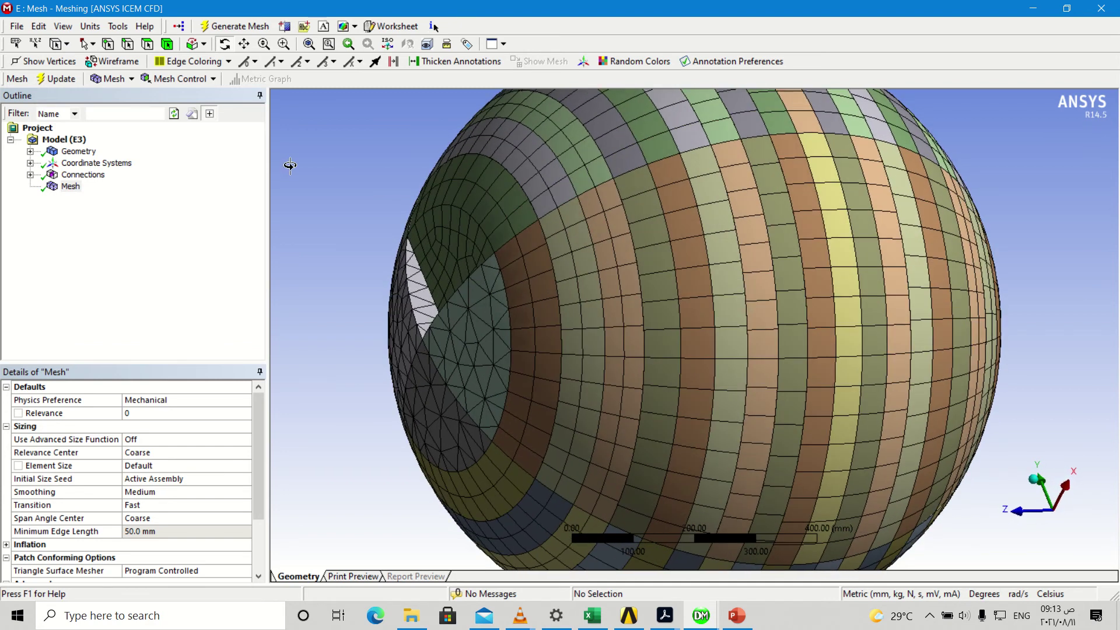
Step: Hide the triangle-meshed slice body and orbit to look inside
click(168, 47)
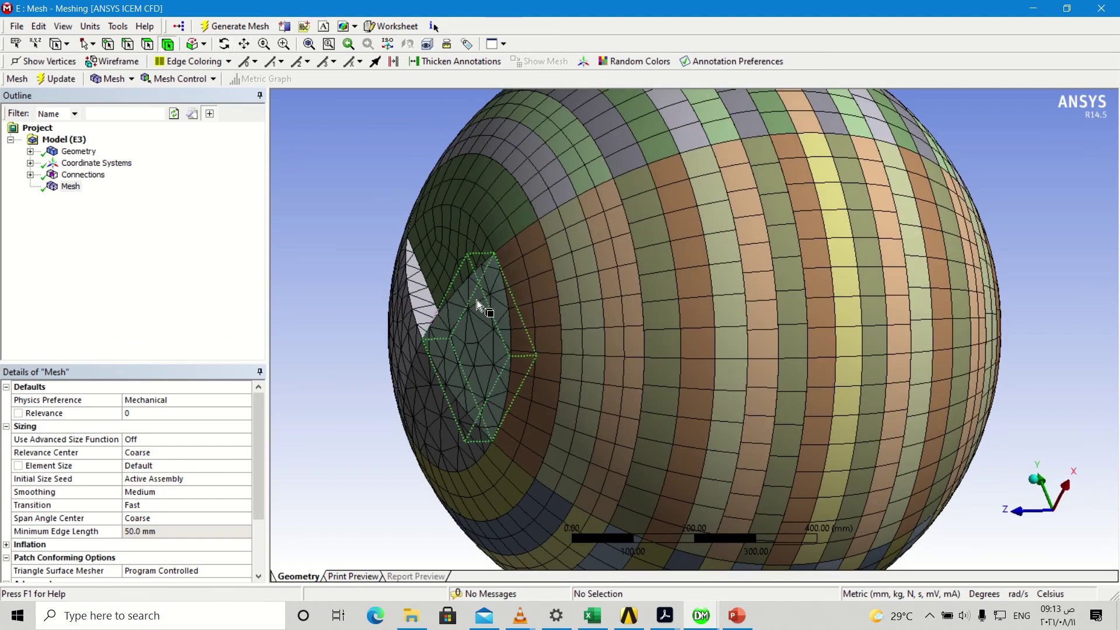
click(479, 301)
right_click(478, 301)
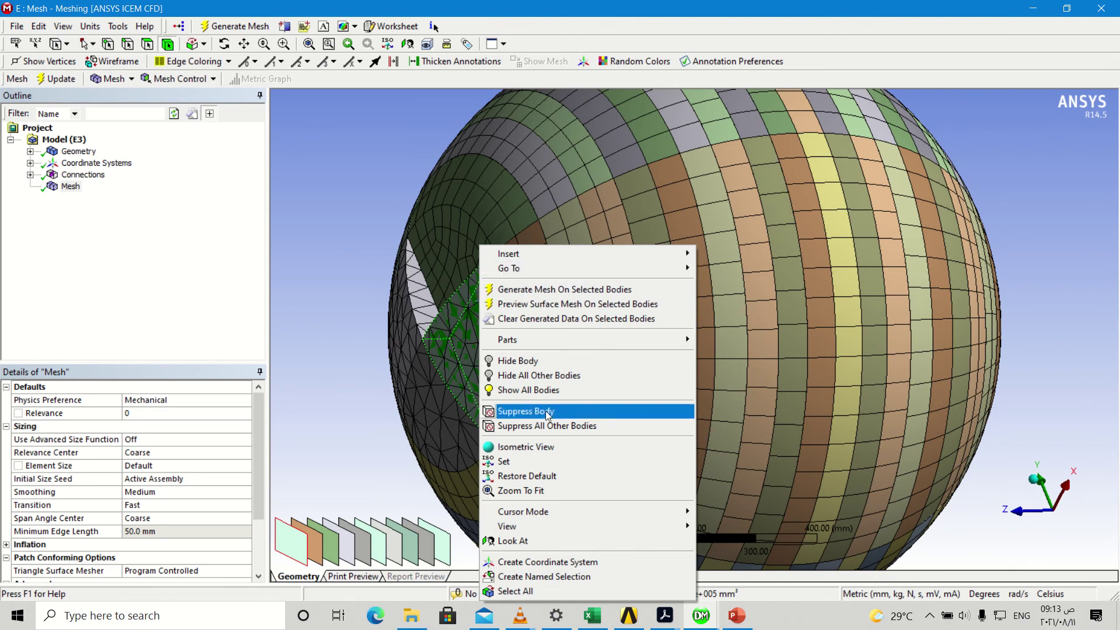
click(516, 360)
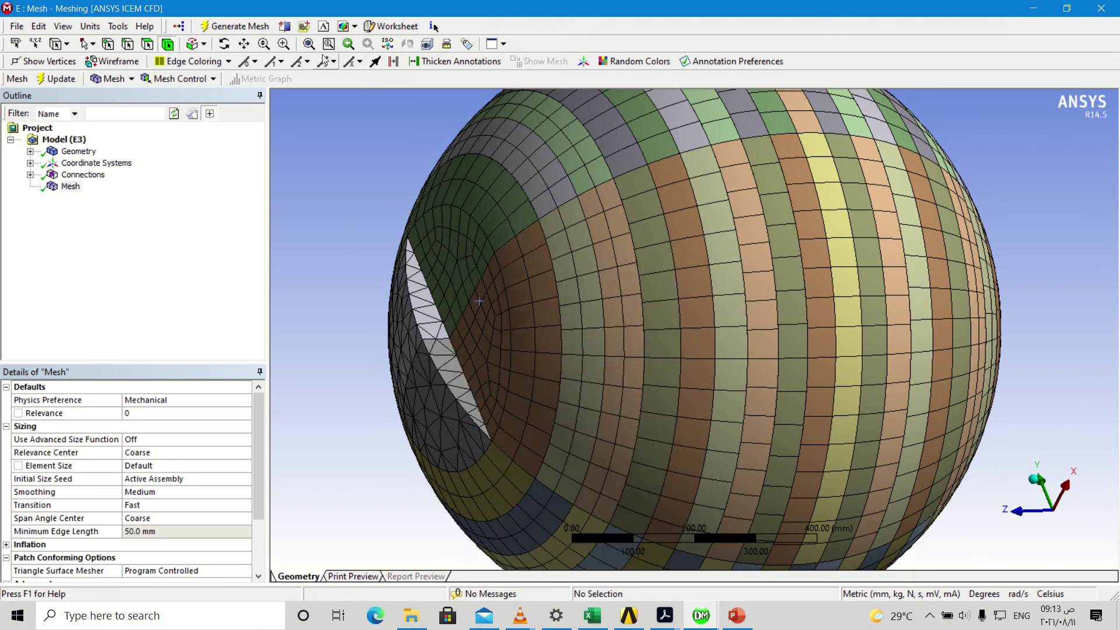
click(224, 44)
drag(524, 357, 650, 312)
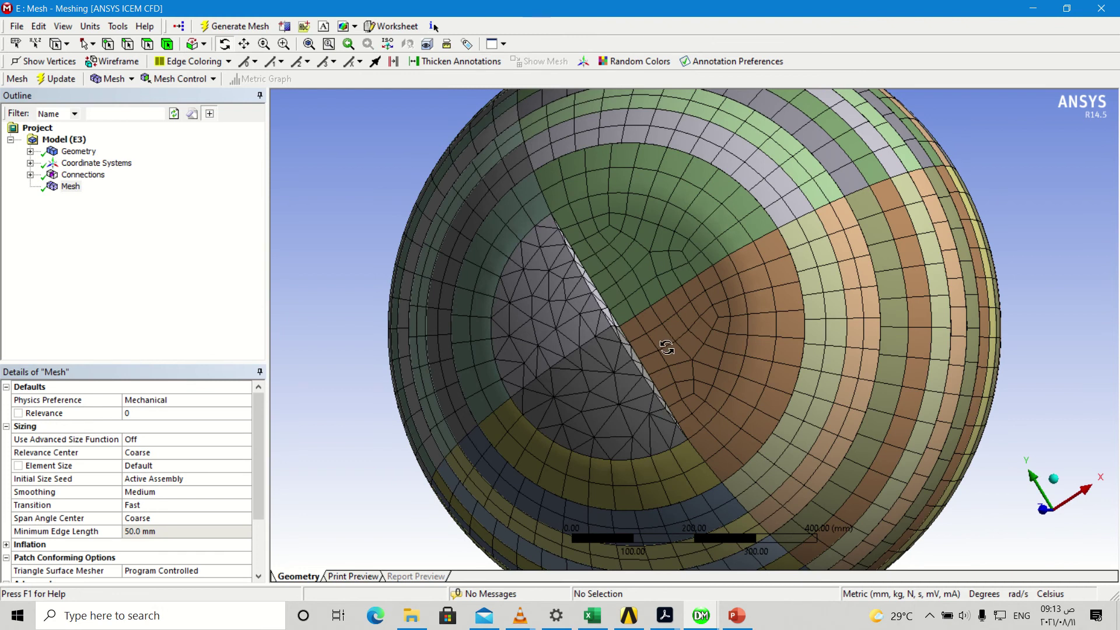
Step: Hide a second slice body covering the wedge, exposing its triangle-meshed cut face
click(195, 46)
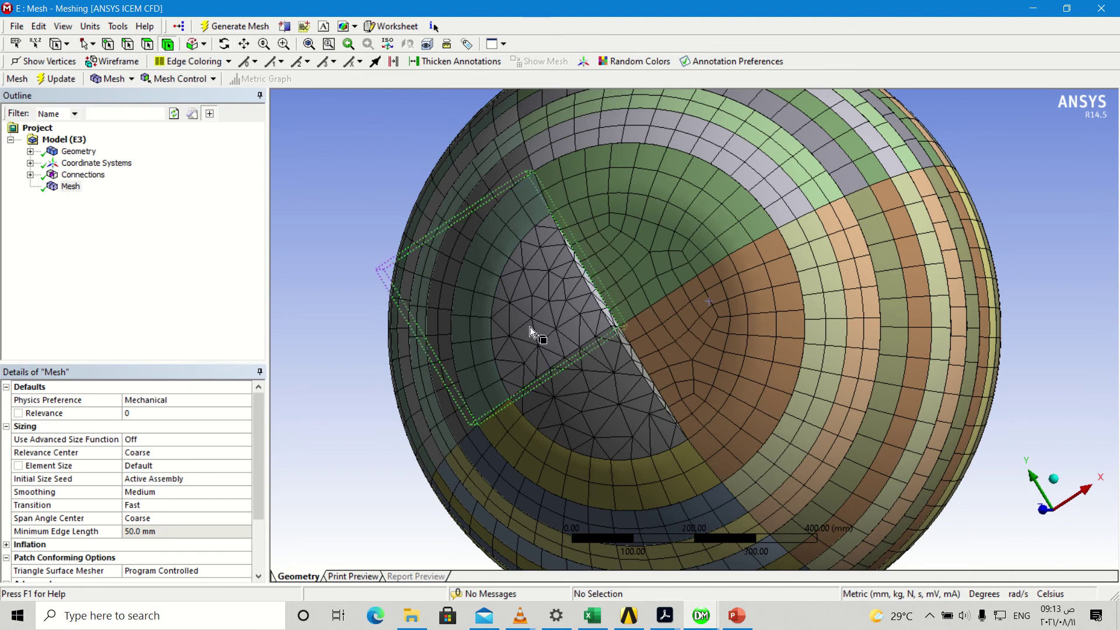
click(613, 376)
right_click(614, 376)
click(662, 135)
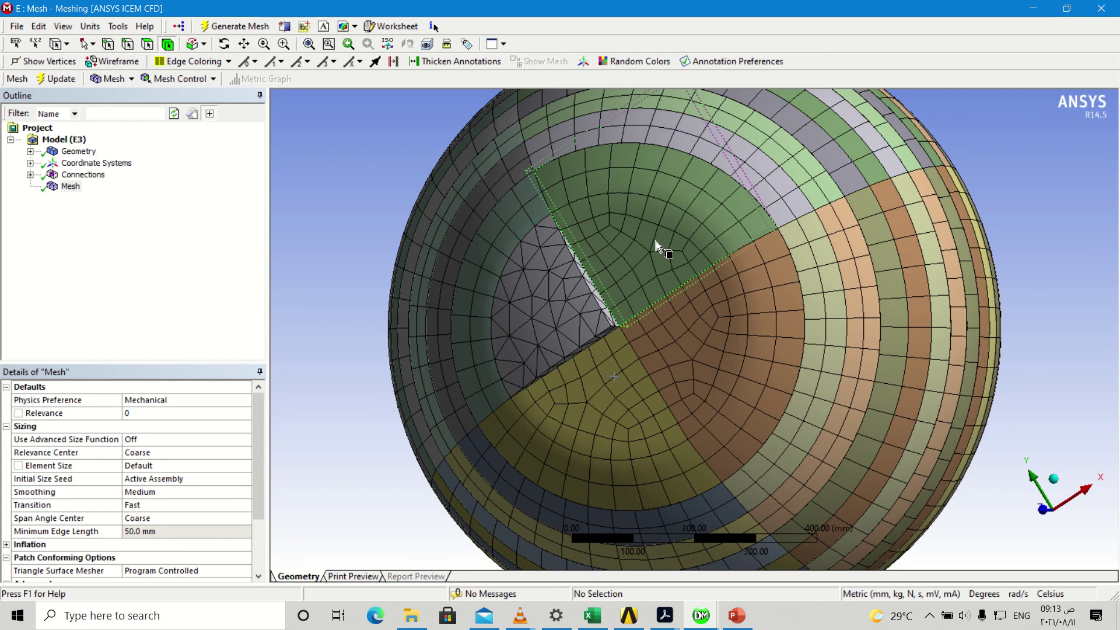
click(224, 43)
drag(710, 336, 525, 346)
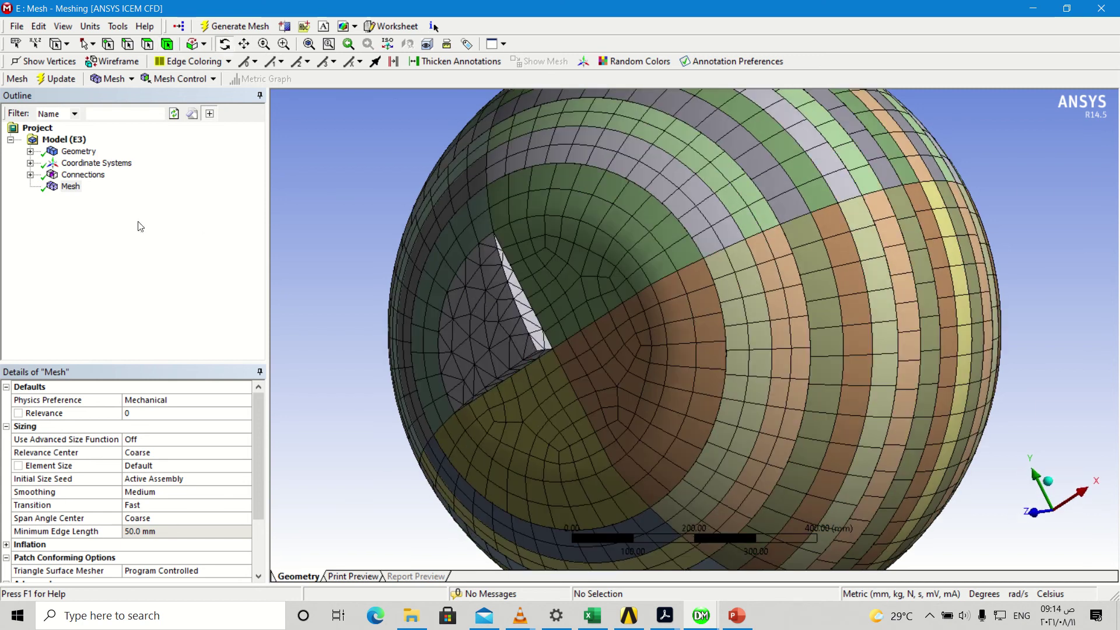
Step: Insert a Method control scoped to the triangle-meshed wedge body, set to Hex Dominant
right_click(76, 188)
mouse_move(134, 202)
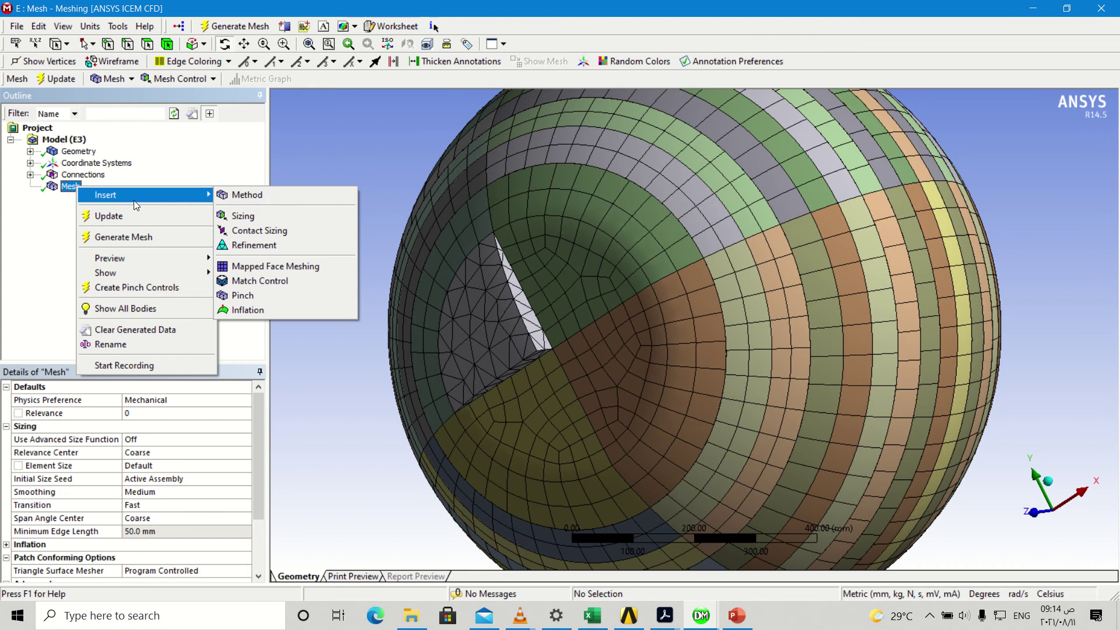
click(264, 196)
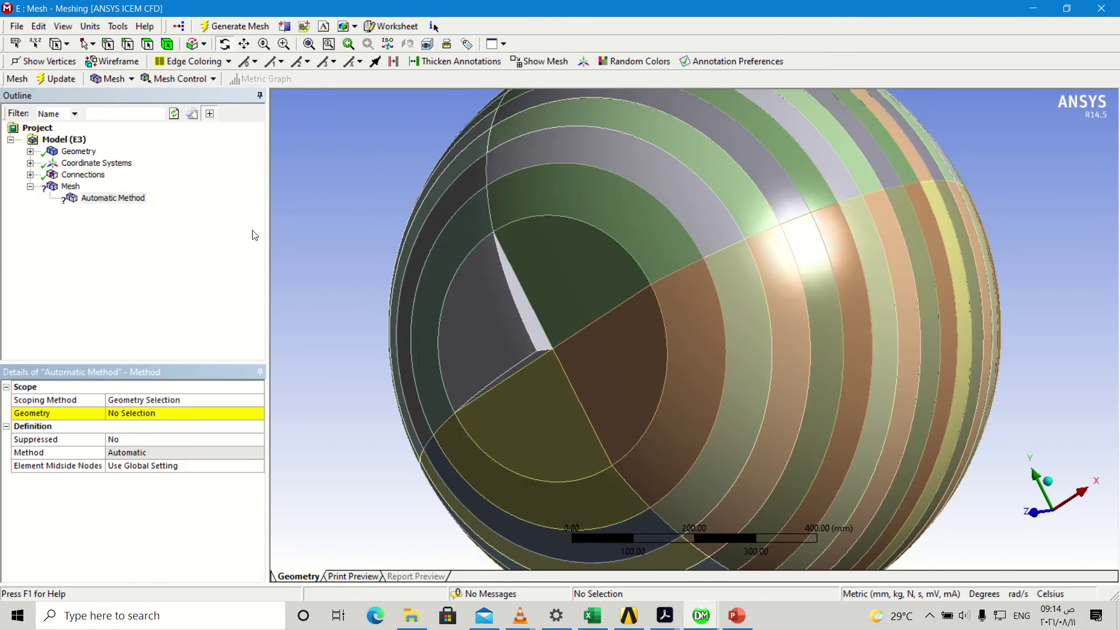
click(147, 414)
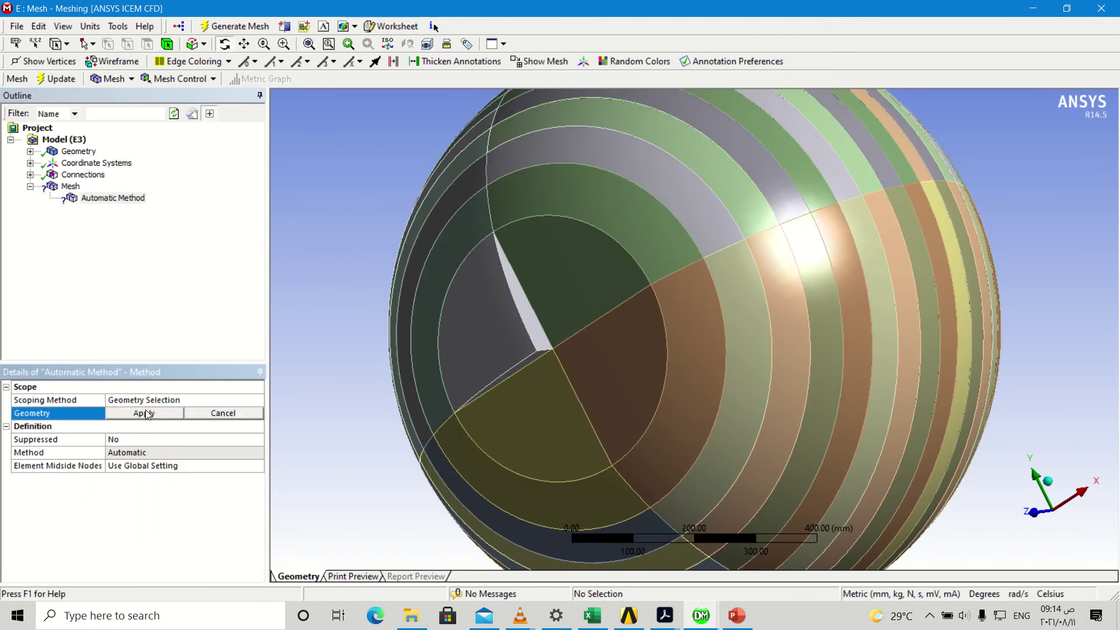
click(168, 45)
click(493, 299)
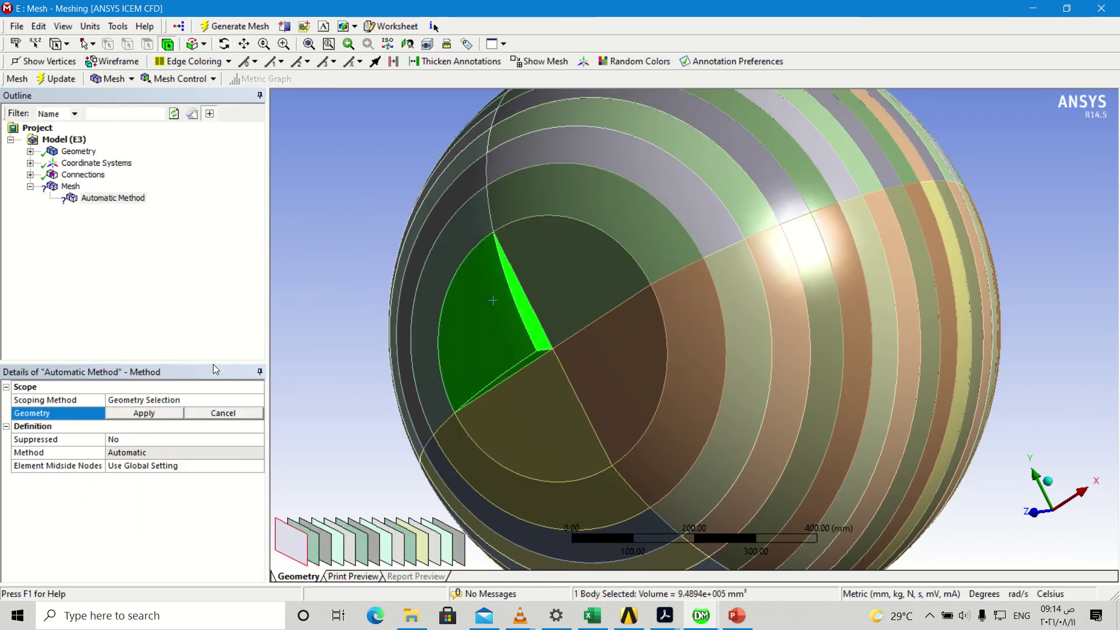
click(160, 413)
click(135, 454)
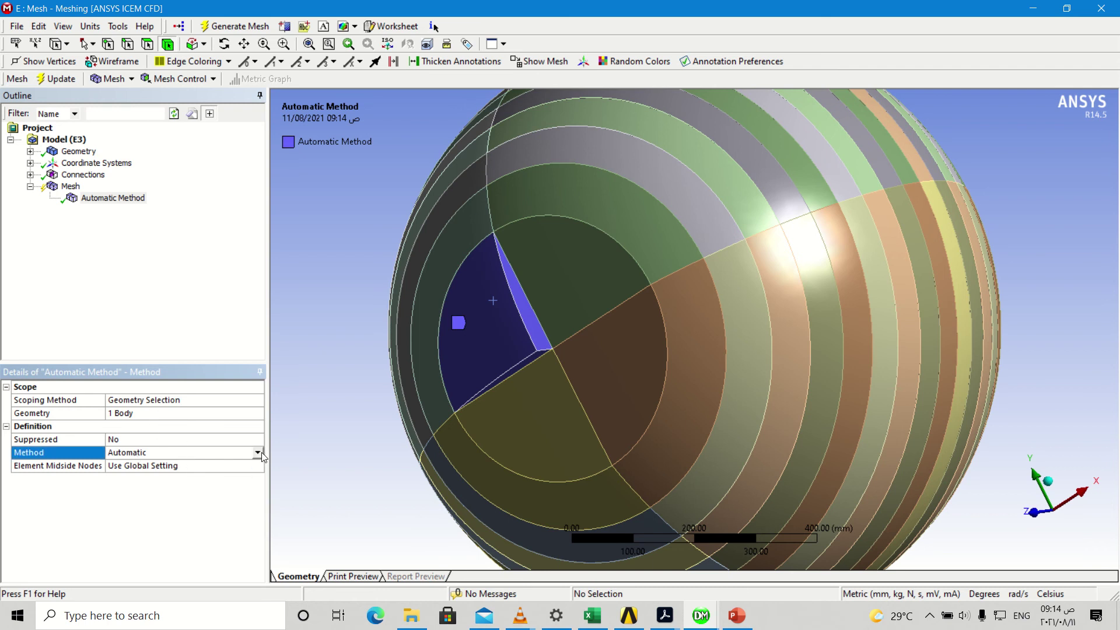
click(258, 452)
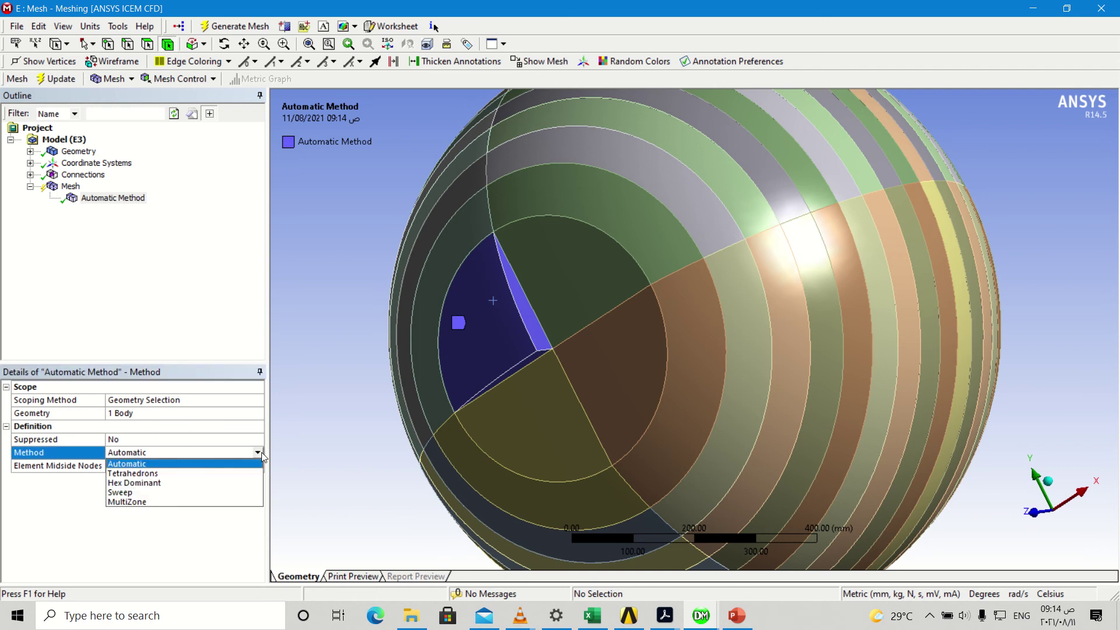
click(157, 483)
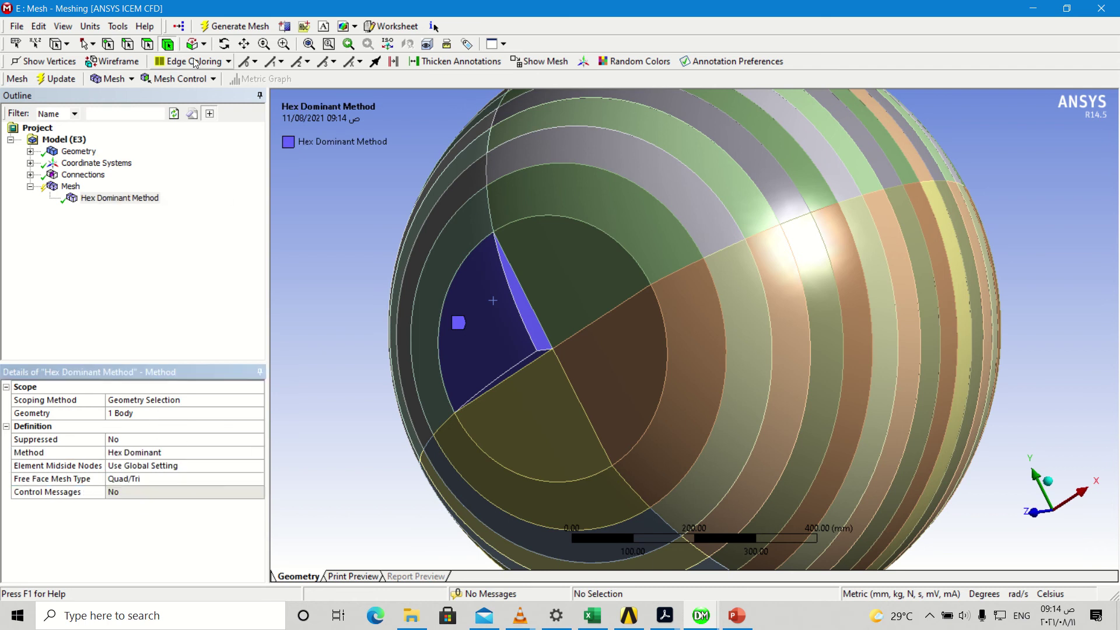
Step: Regenerate the mesh and review the result under the Mesh node
click(235, 27)
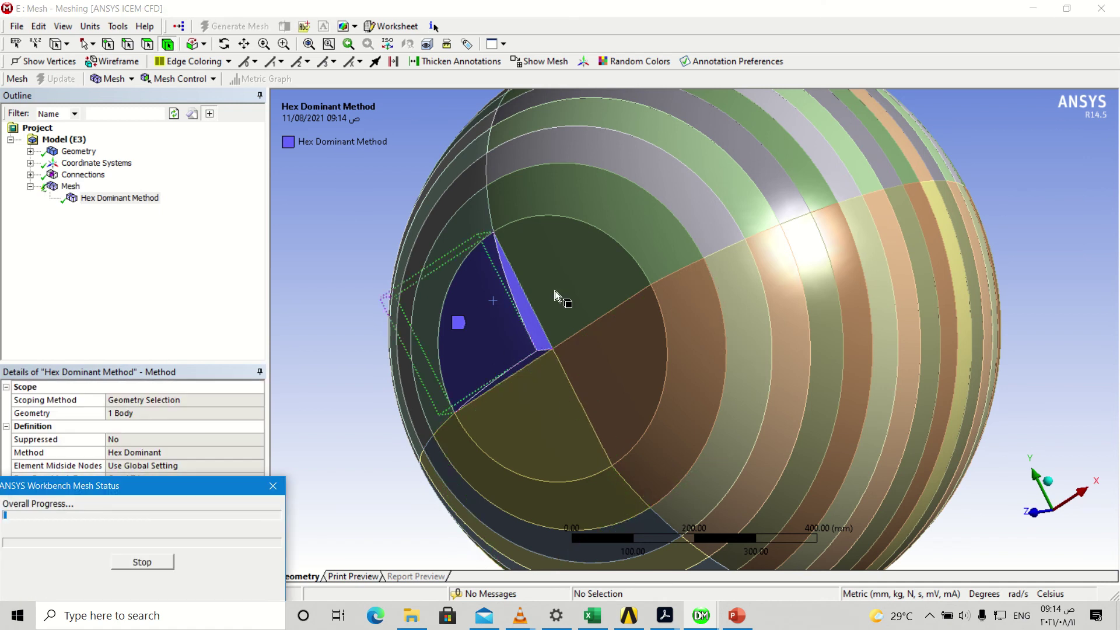
click(70, 186)
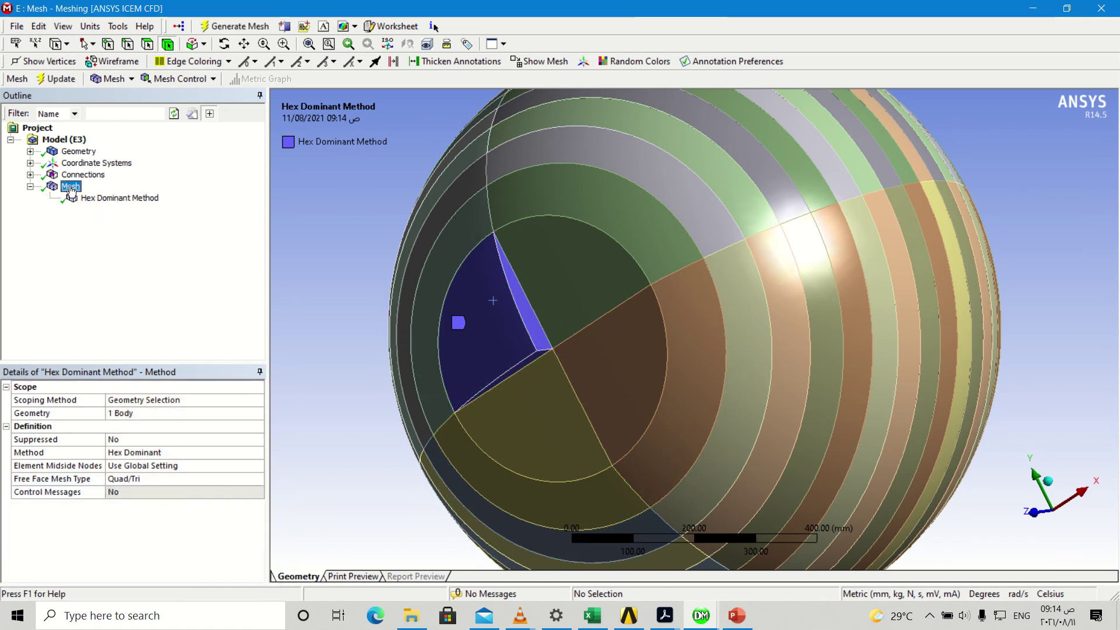
scroll(503, 358, up, 3)
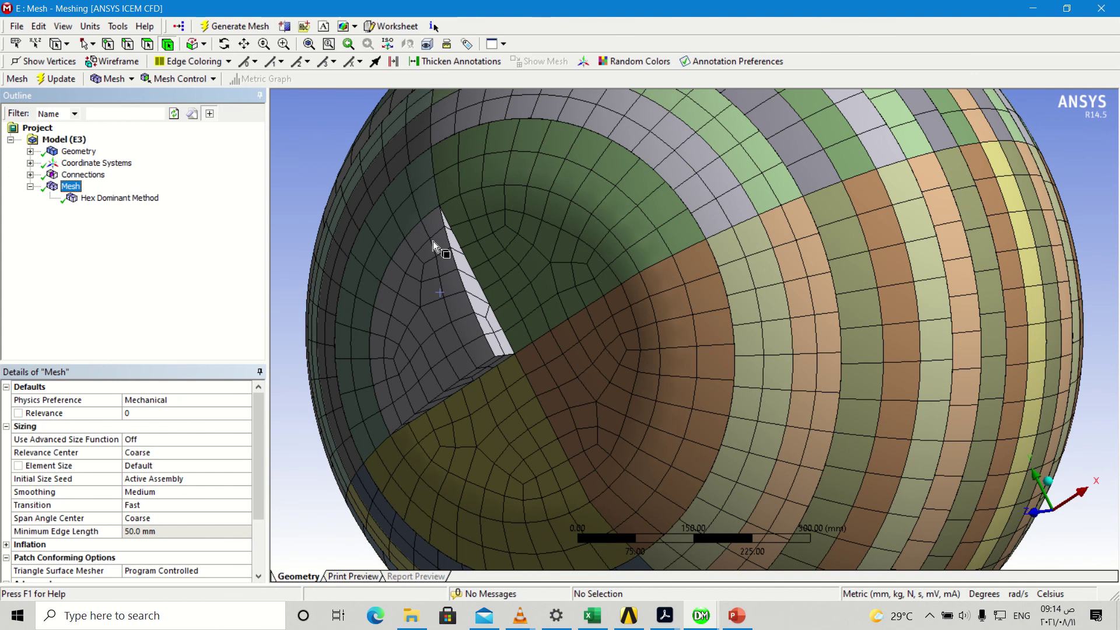
scroll(508, 344, down, 3)
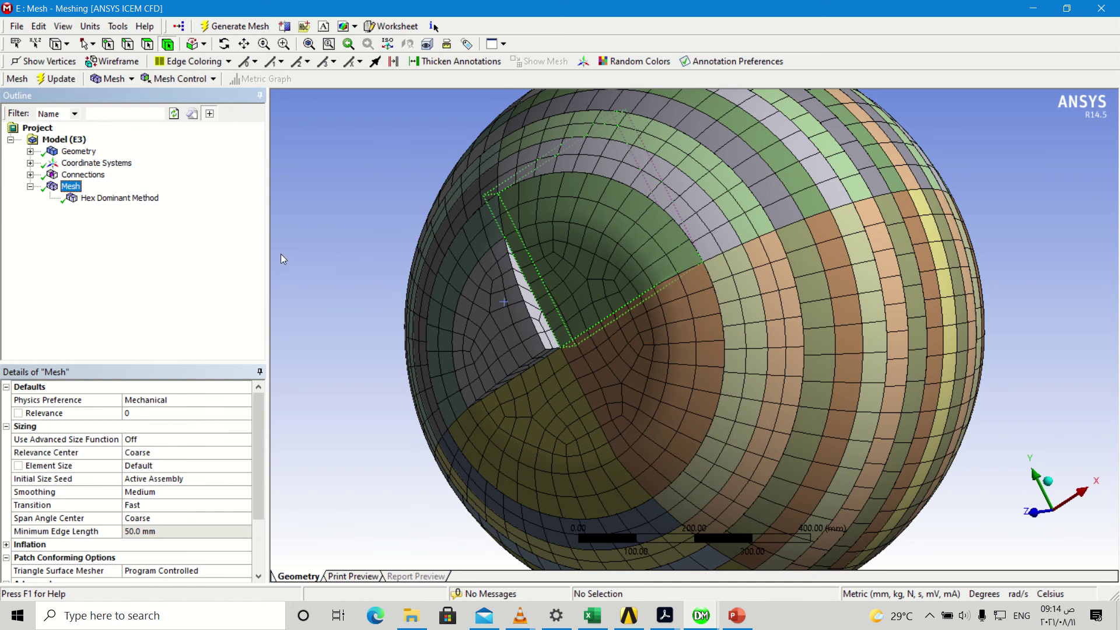
Step: Use Show All Bodies from the Solid list, then select Mesh to display the sphere's mesh
click(30, 151)
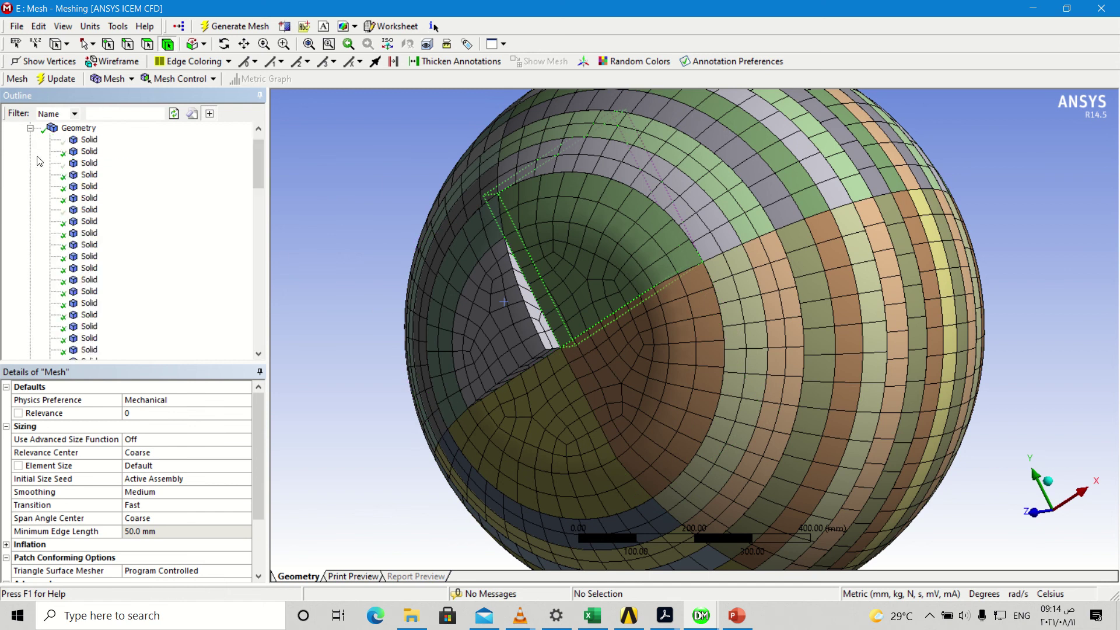
right_click(86, 140)
click(151, 228)
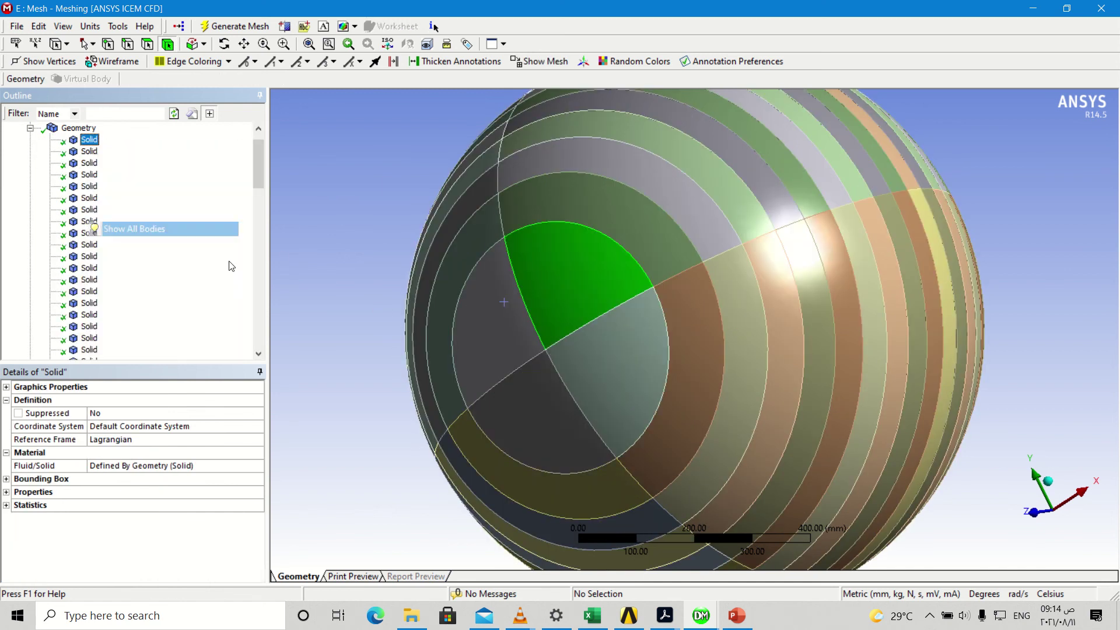
scroll(117, 233, down, 1)
scroll(87, 193, up, 1)
click(30, 128)
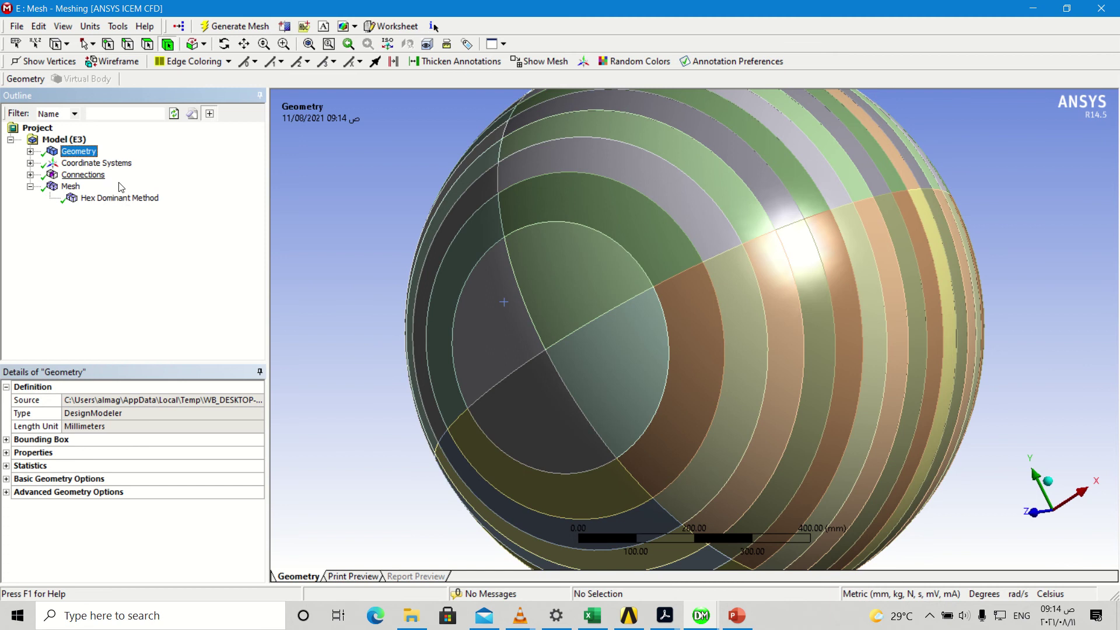
click(70, 186)
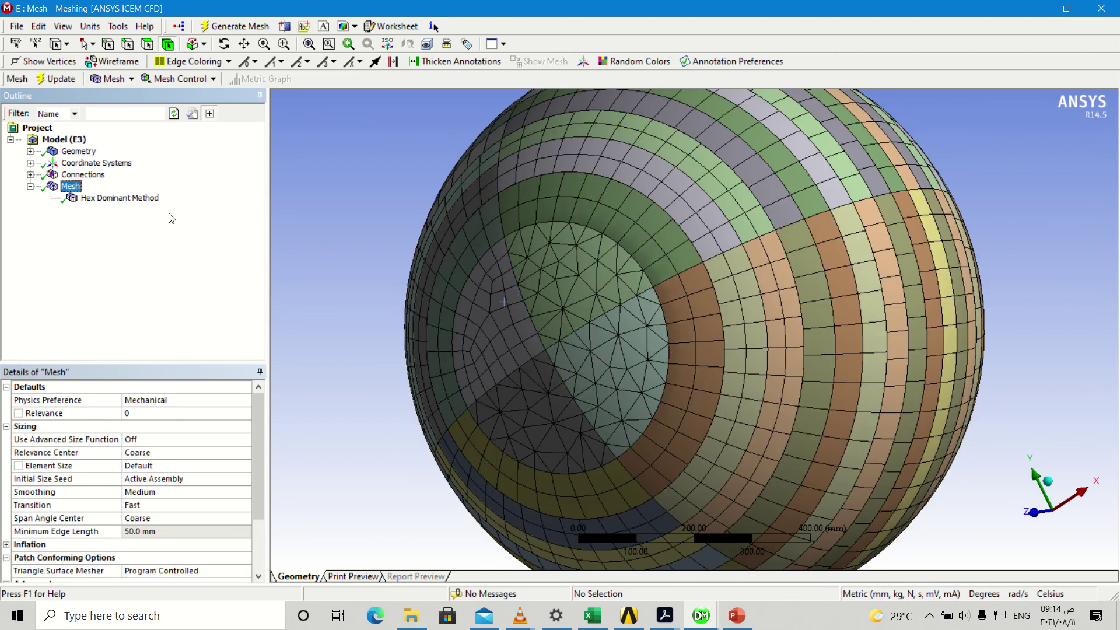
Step: Scope the Hex Dominant Method to four inner core bodies on the near pole
click(132, 199)
click(148, 414)
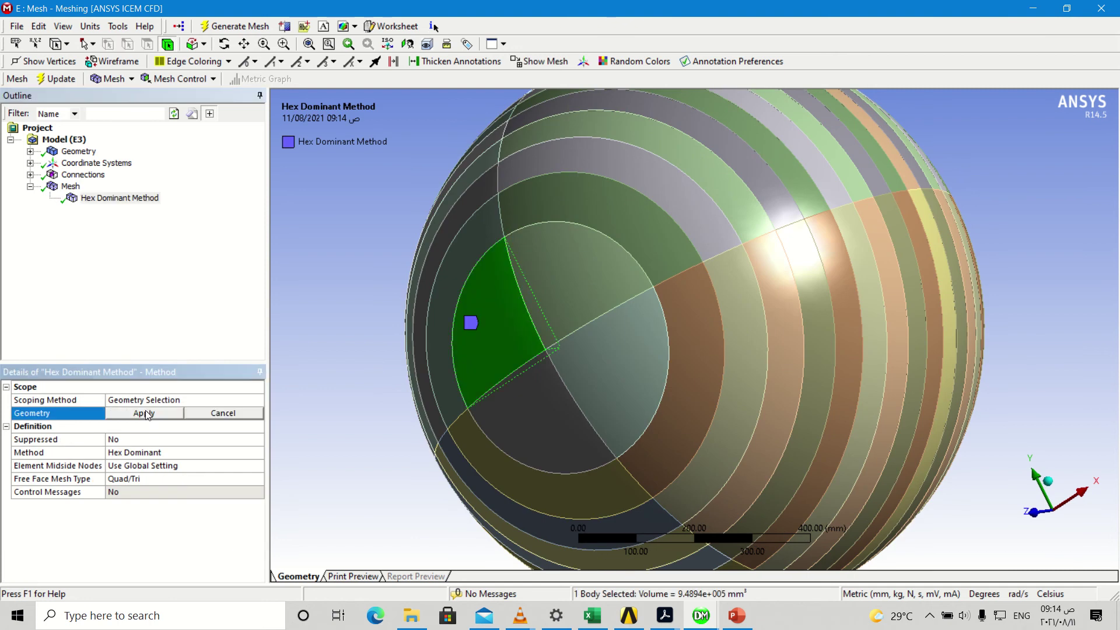
ctrl+click(568, 284)
ctrl+click(601, 334)
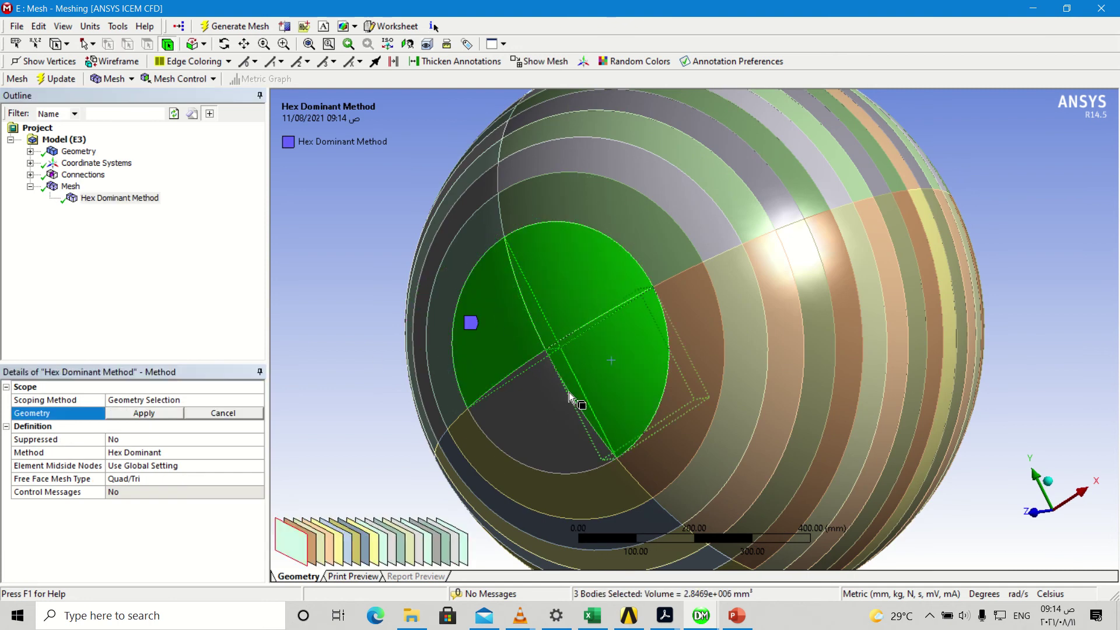
ctrl+click(540, 401)
click(144, 413)
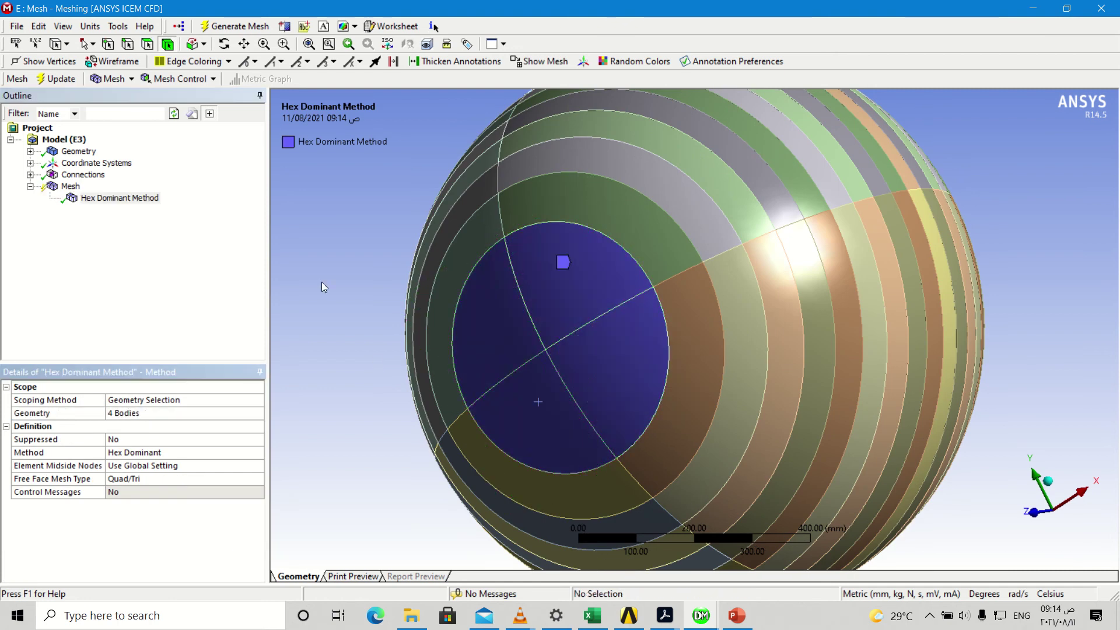
Step: Orbit to the opposite pole and add four more core bodies, giving an eight-body scope
click(224, 44)
drag(985, 251, 789, 315)
click(165, 417)
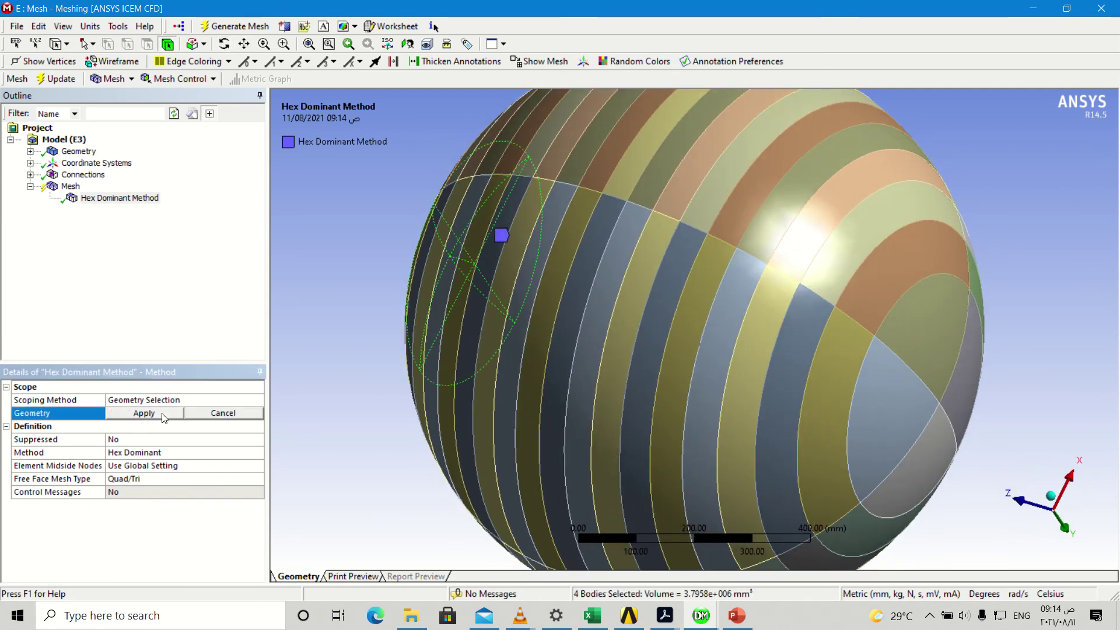
ctrl+click(909, 337)
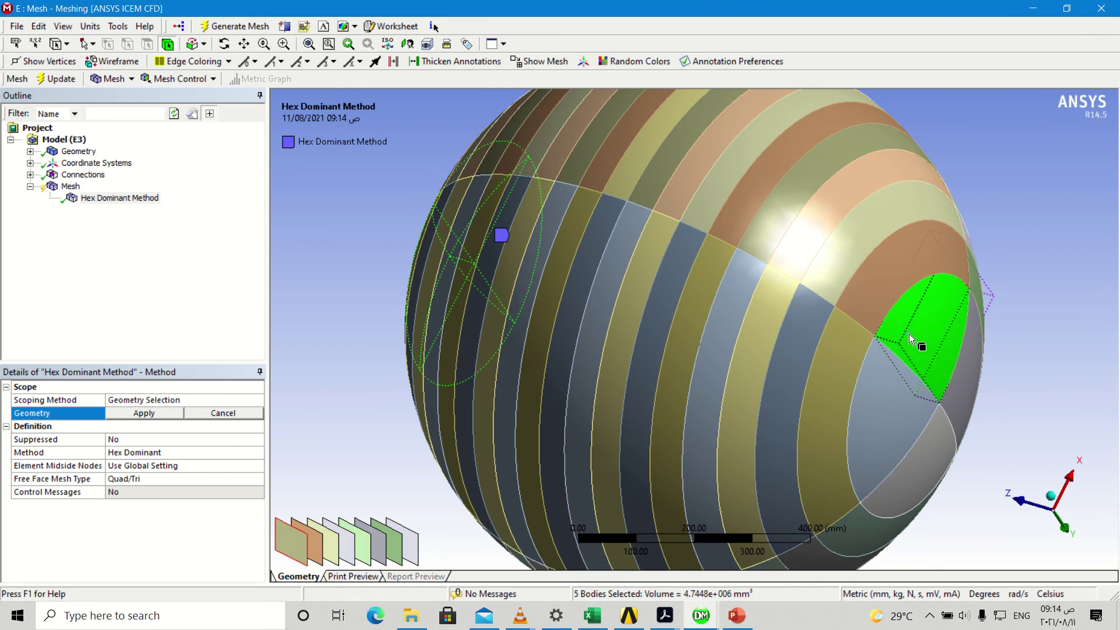
ctrl+click(873, 409)
ctrl+click(922, 447)
ctrl+click(971, 386)
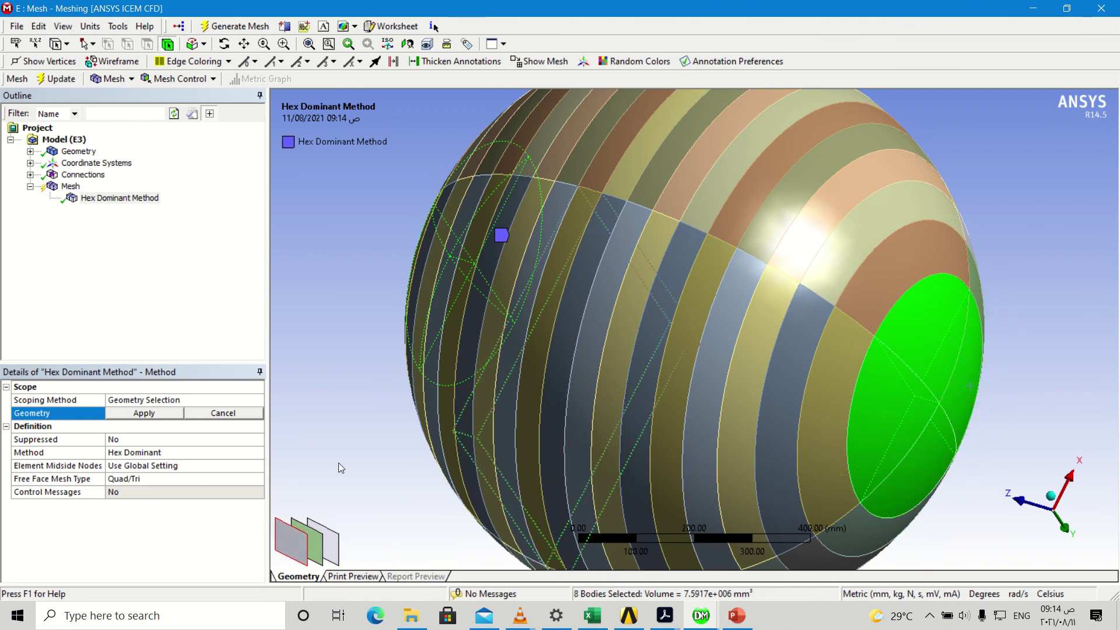
click(156, 415)
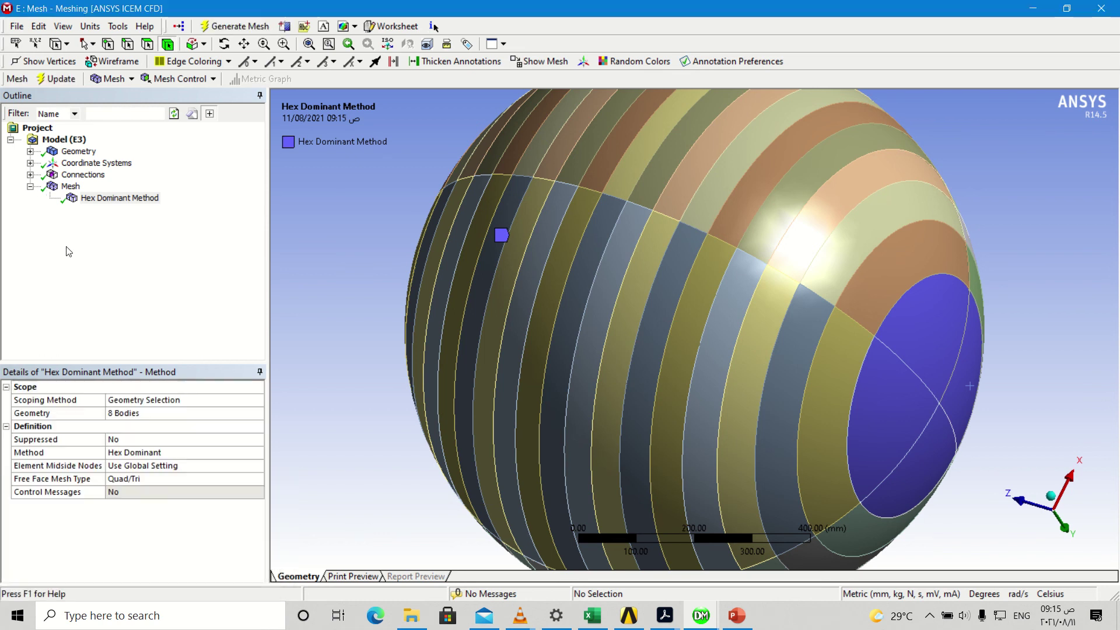
Step: Show the mesh, orbit to a pole, then return to isometric view and zoom in
click(69, 187)
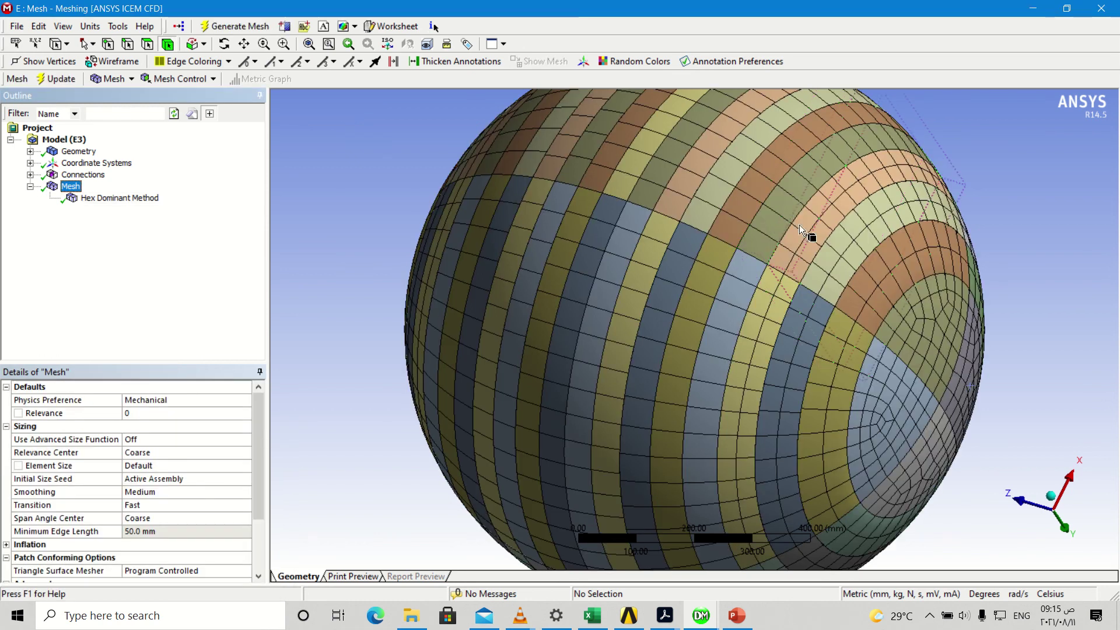
click(224, 44)
drag(440, 237, 713, 295)
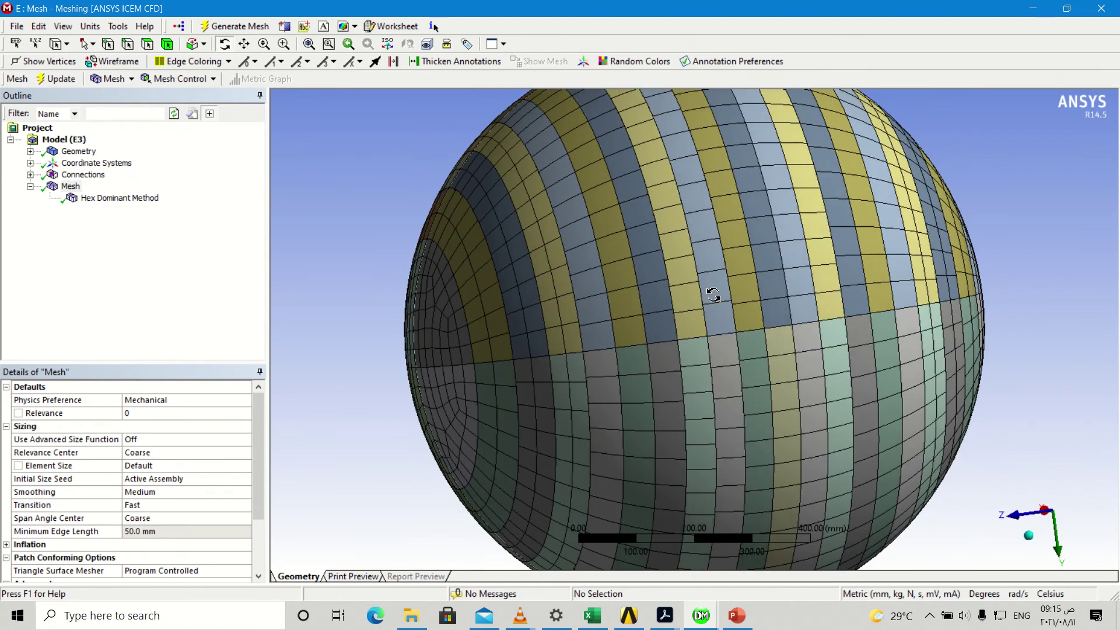
click(1027, 535)
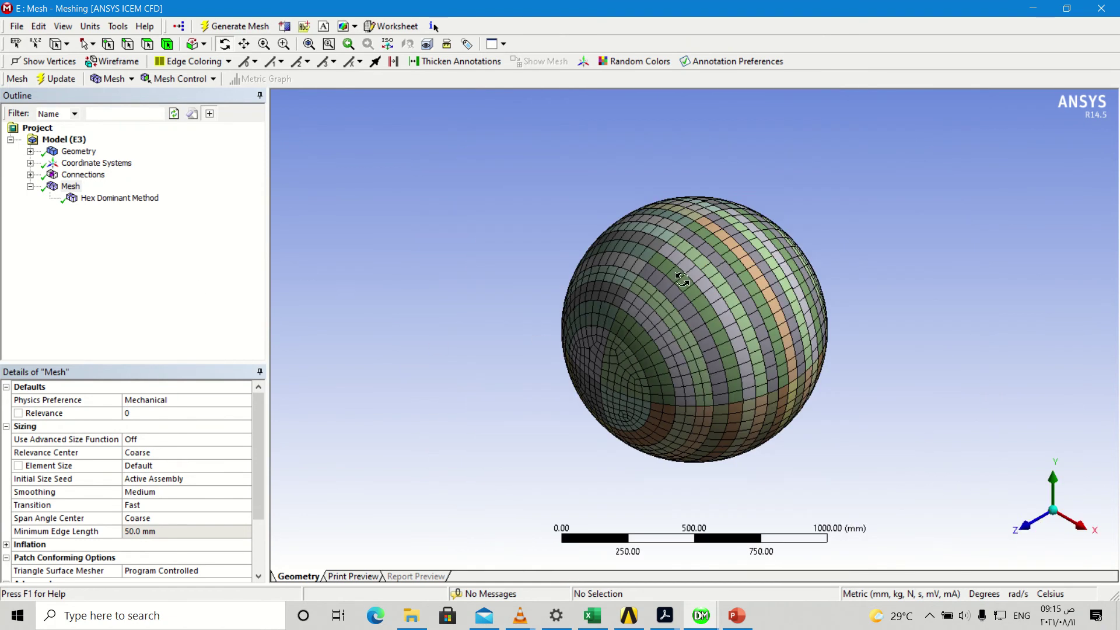
scroll(750, 263, up, 2)
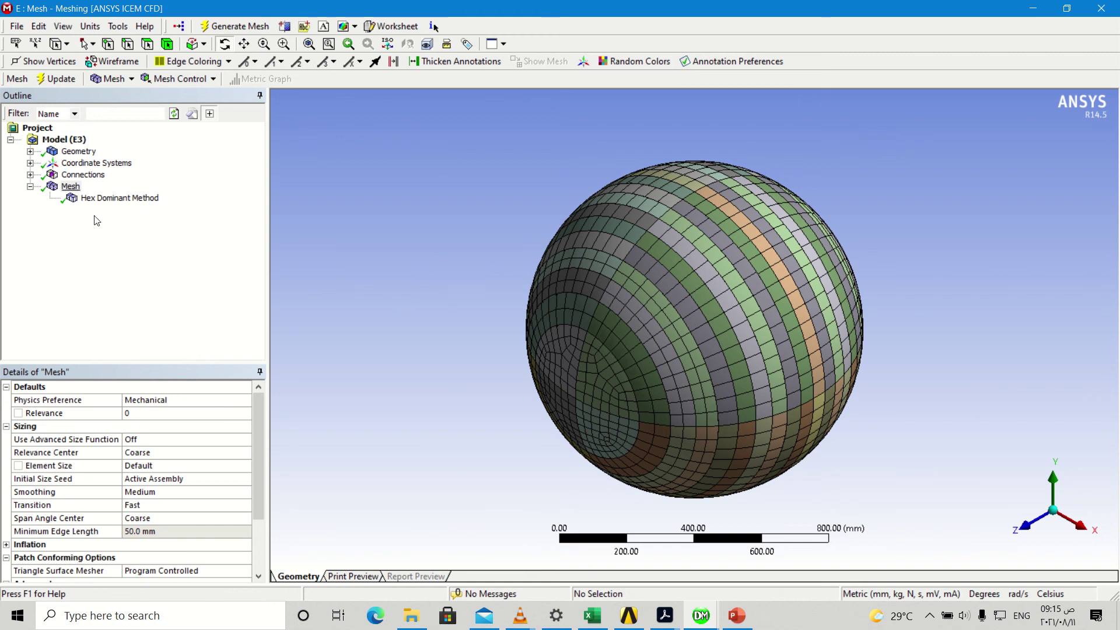
Step: Set Relevance Center to Fine in Details of Mesh and update to remesh all 80 bodies
click(162, 453)
click(246, 452)
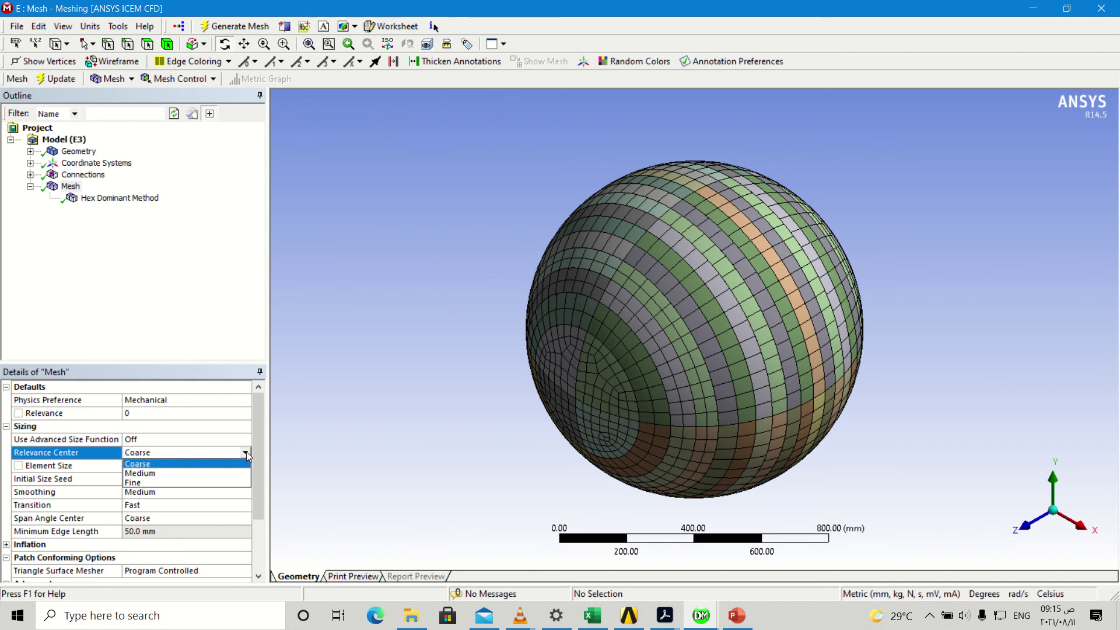
click(176, 484)
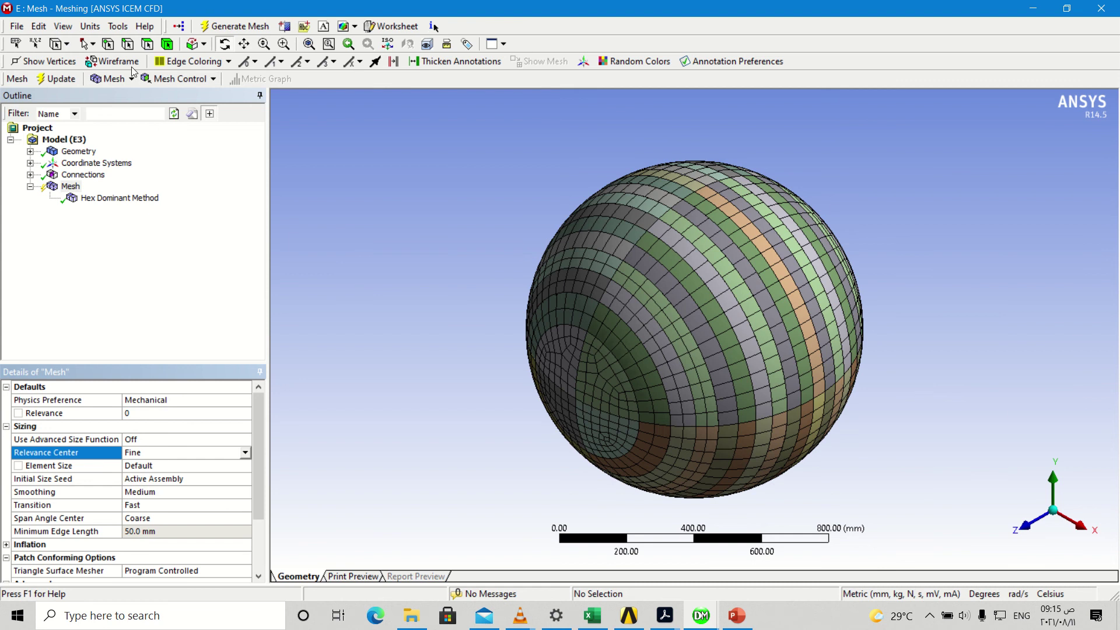
click(62, 79)
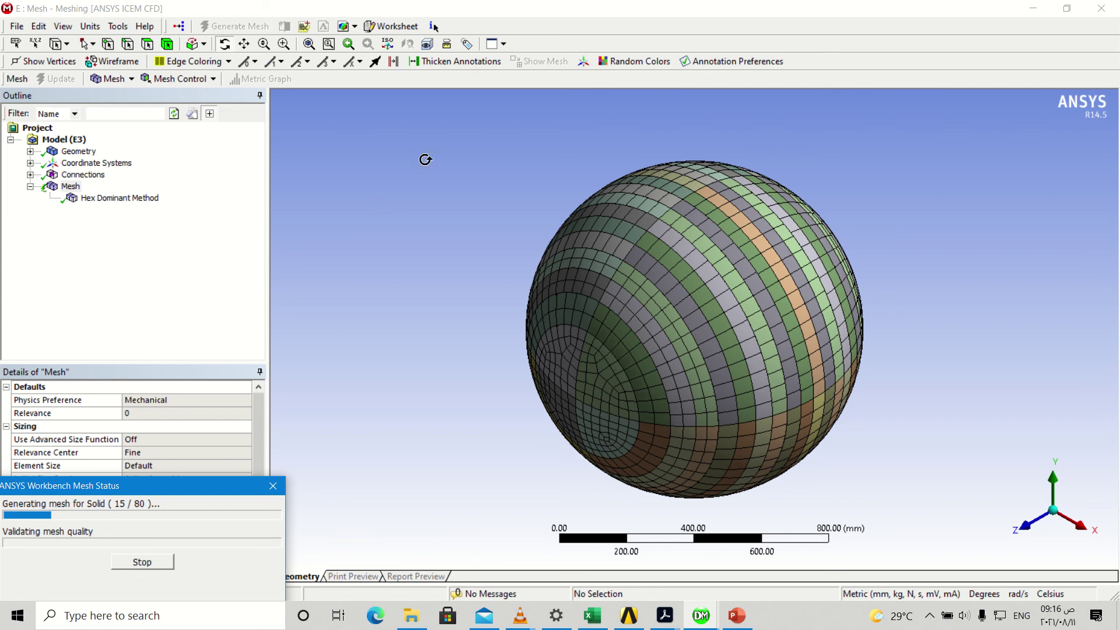
Step: Once meshing finishes, orbit the sphere to inspect the finer mesh and its pole
mouse_move(543, 2)
click(461, 39)
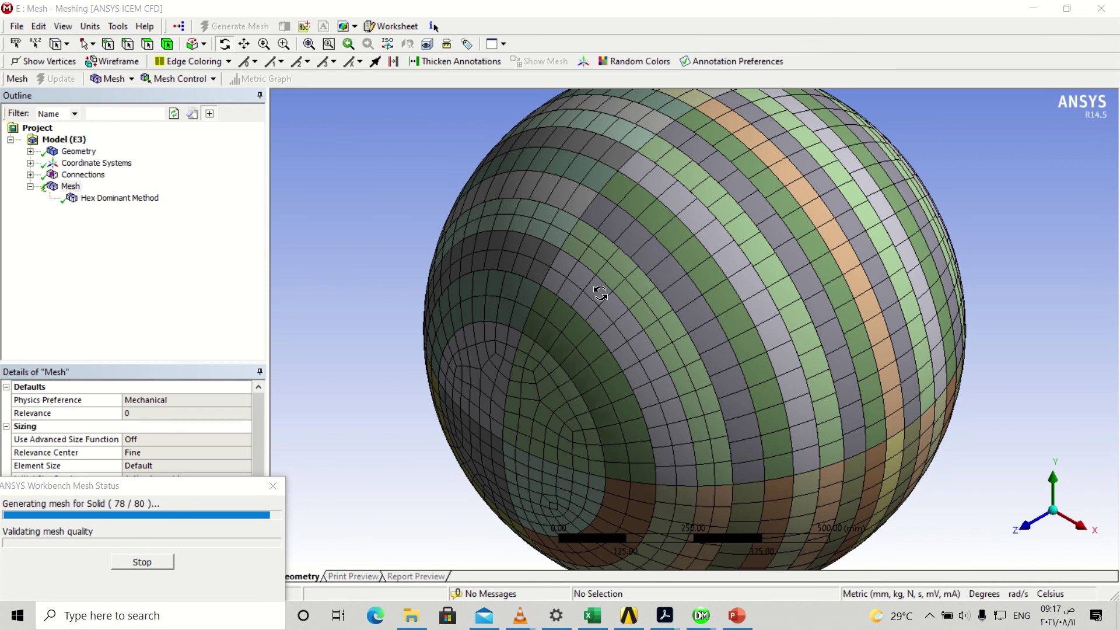
scroll(600, 293, down, 2)
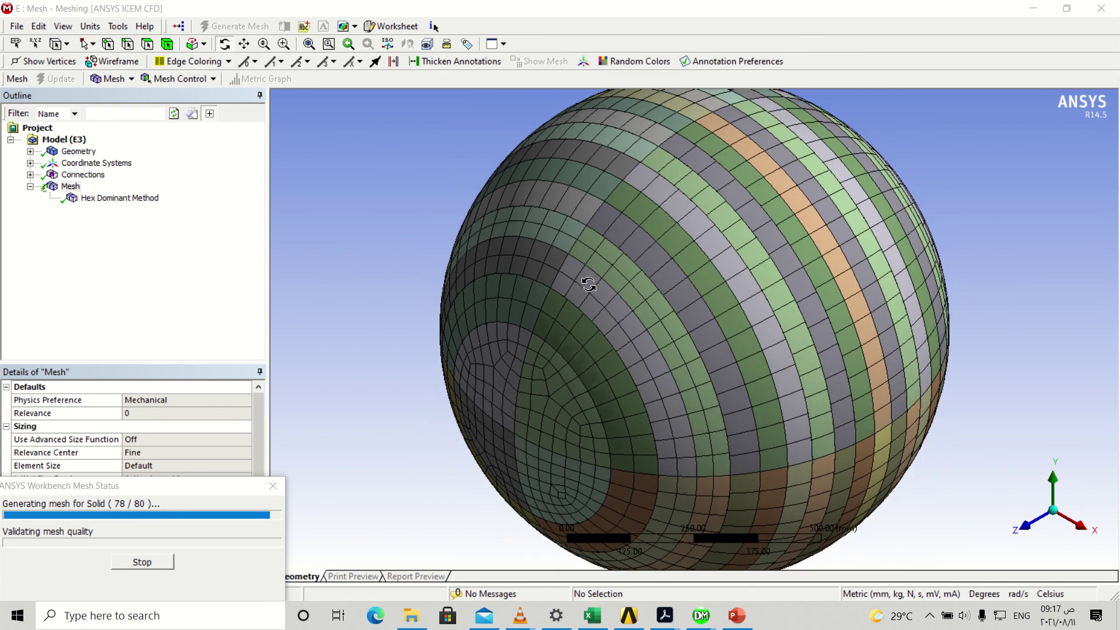
drag(687, 333, 683, 333)
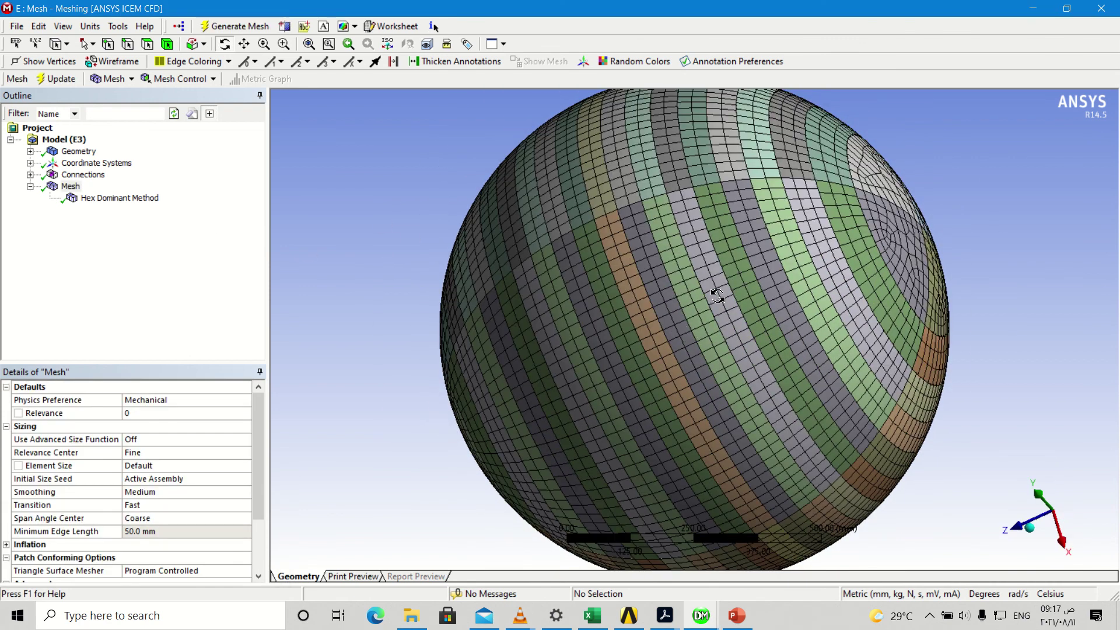
drag(872, 261, 986, 327)
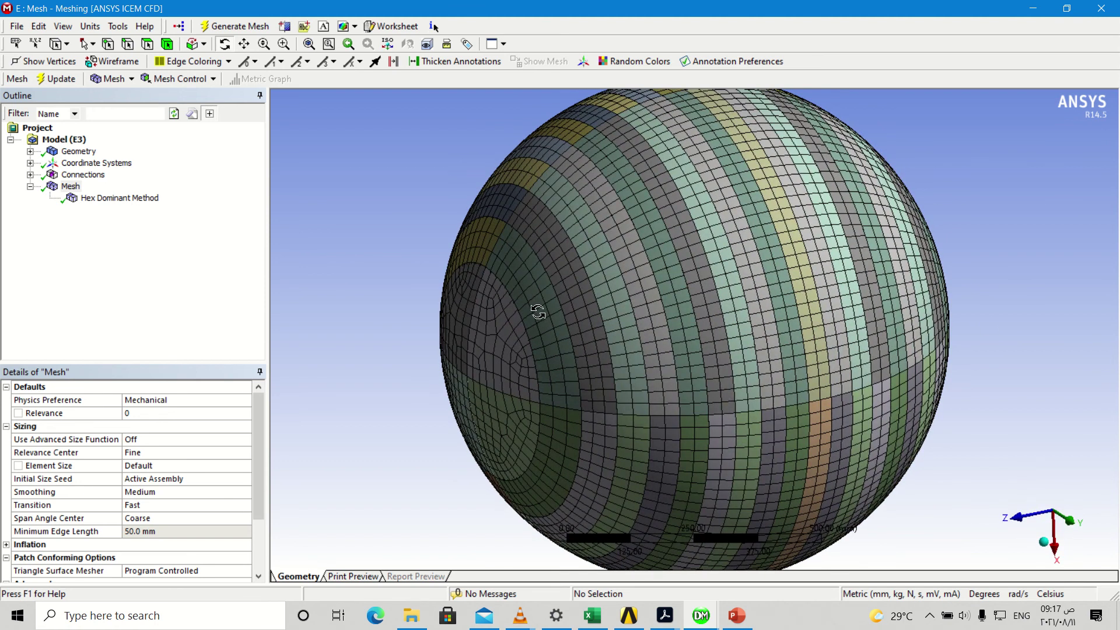
drag(537, 312, 670, 307)
Step: Check Mesh statistics (238556 nodes, 41192 elements) and snap to a side view along the X axis
click(71, 187)
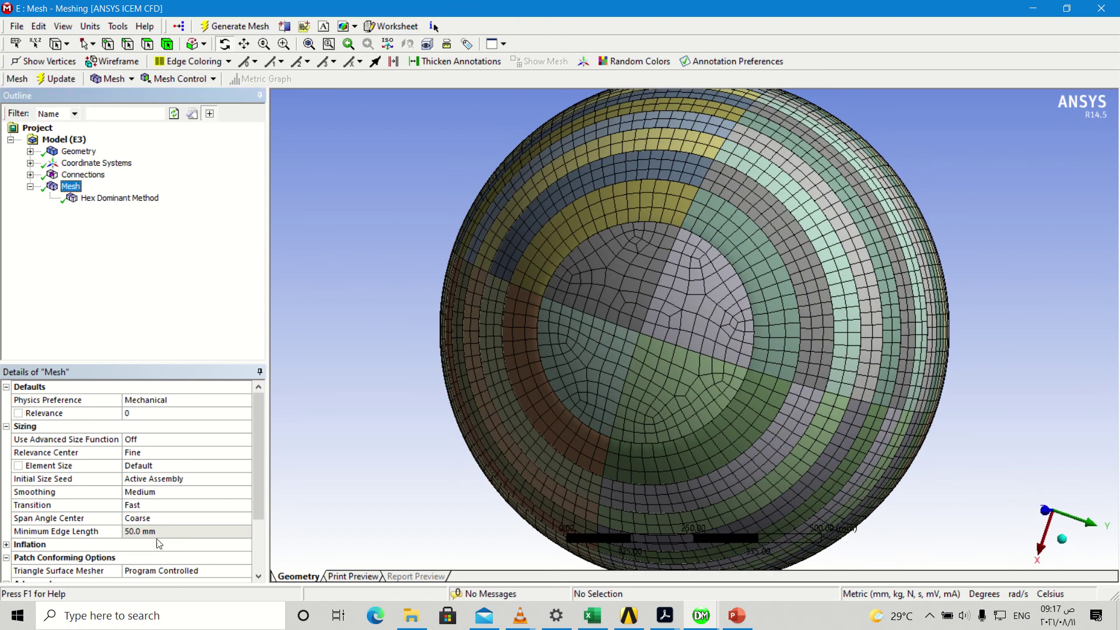
scroll(156, 542, down, 2)
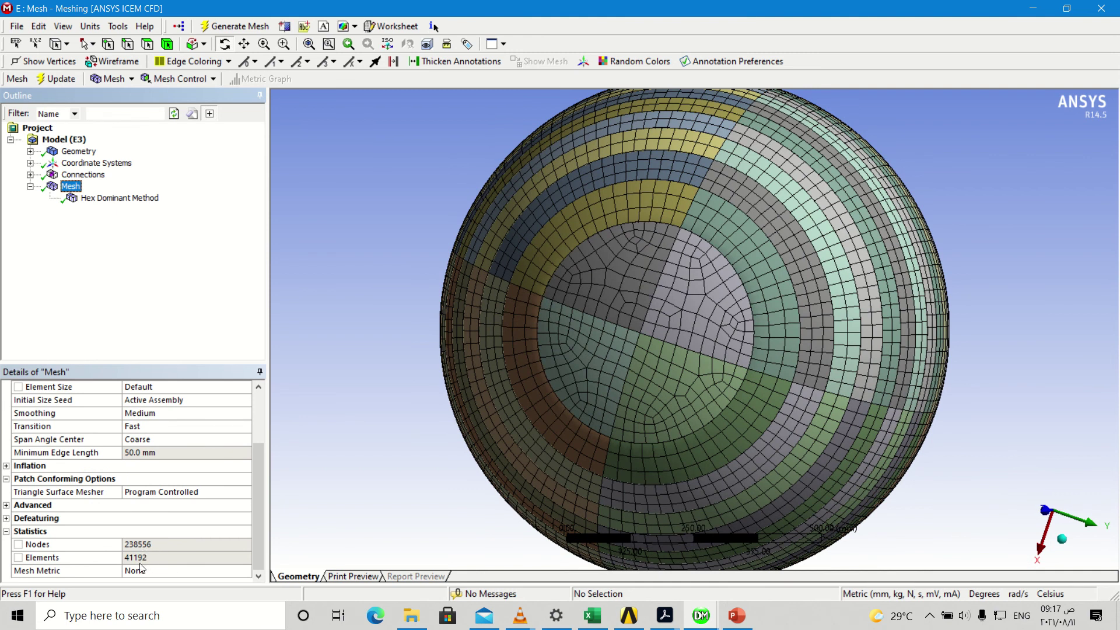
middle_drag(775, 295, 669, 300)
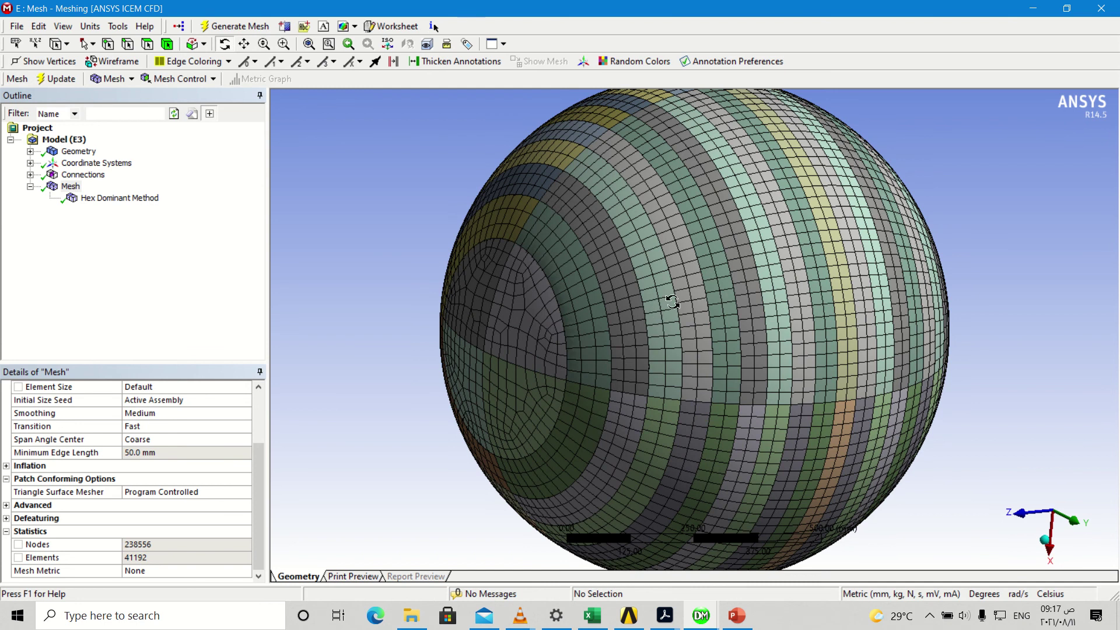
click(1045, 543)
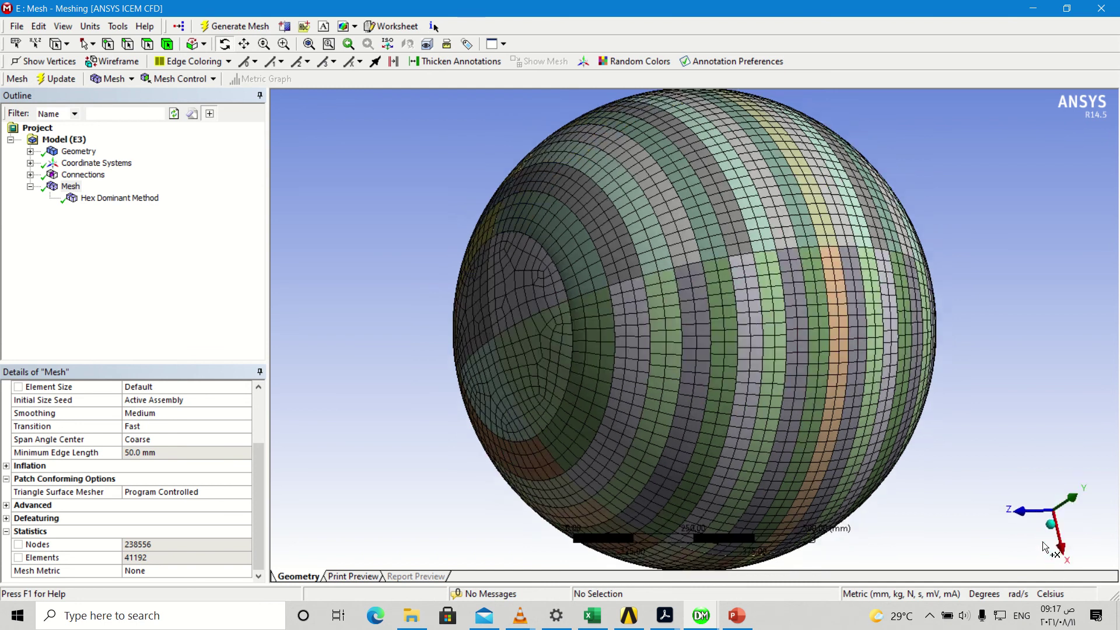
Step: Cut the sphere with a new Section Plane 1 drawn across it and orbit to view the cut
click(283, 26)
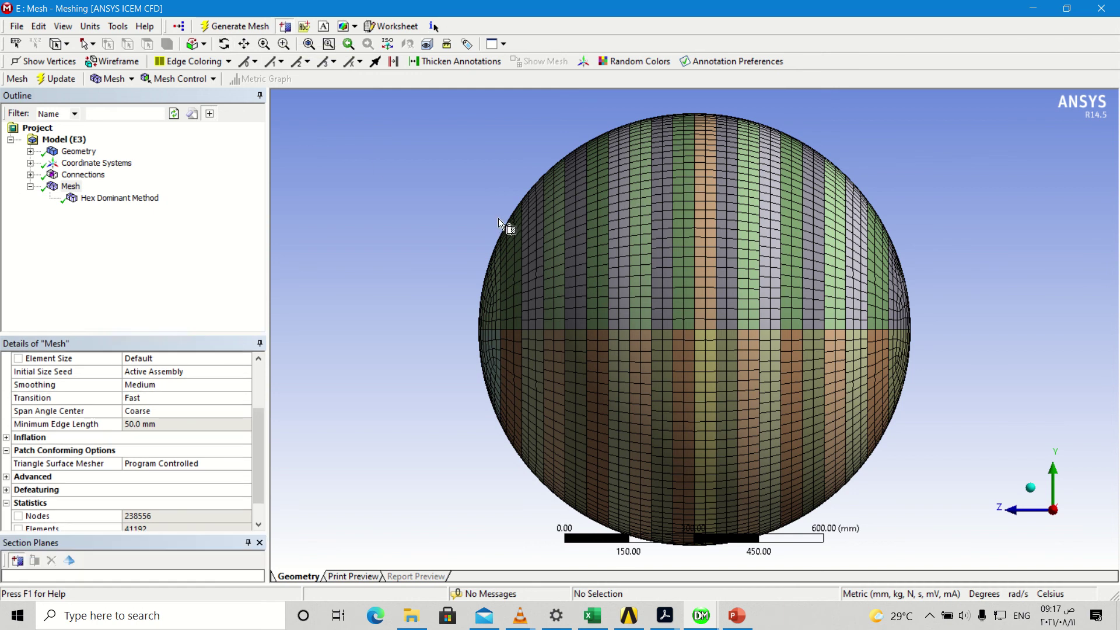
drag(435, 222, 944, 220)
drag(670, 205, 797, 241)
scroll(606, 294, up, 3)
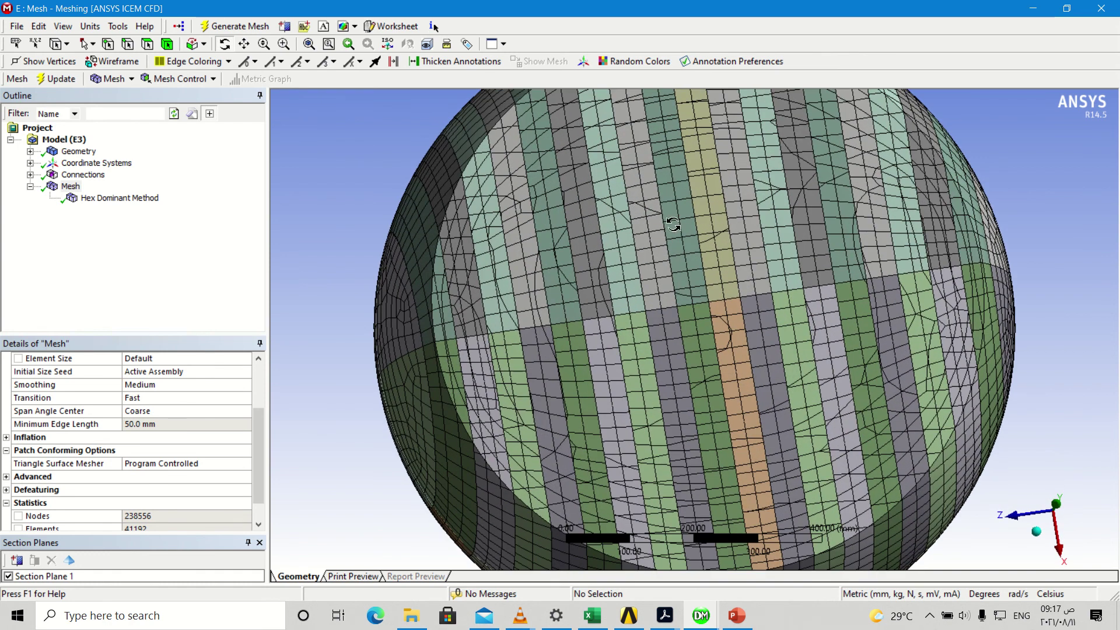
drag(589, 283, 542, 257)
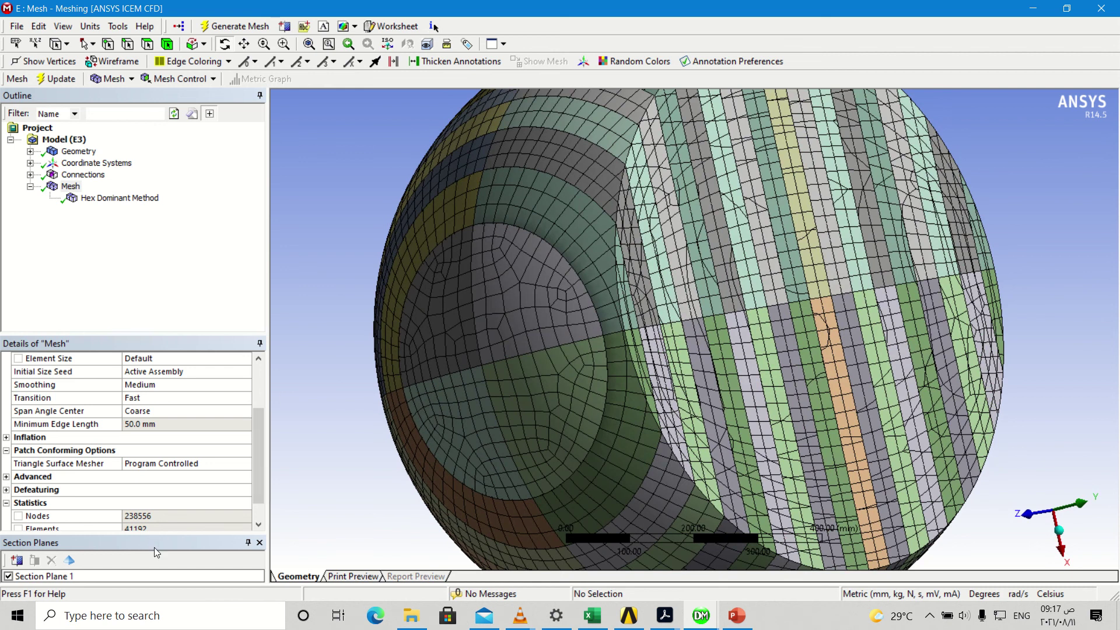
Step: Enlarge the Section Planes panel and turn on Show Whole Elements to inspect interior elements
drag(157, 532, 158, 470)
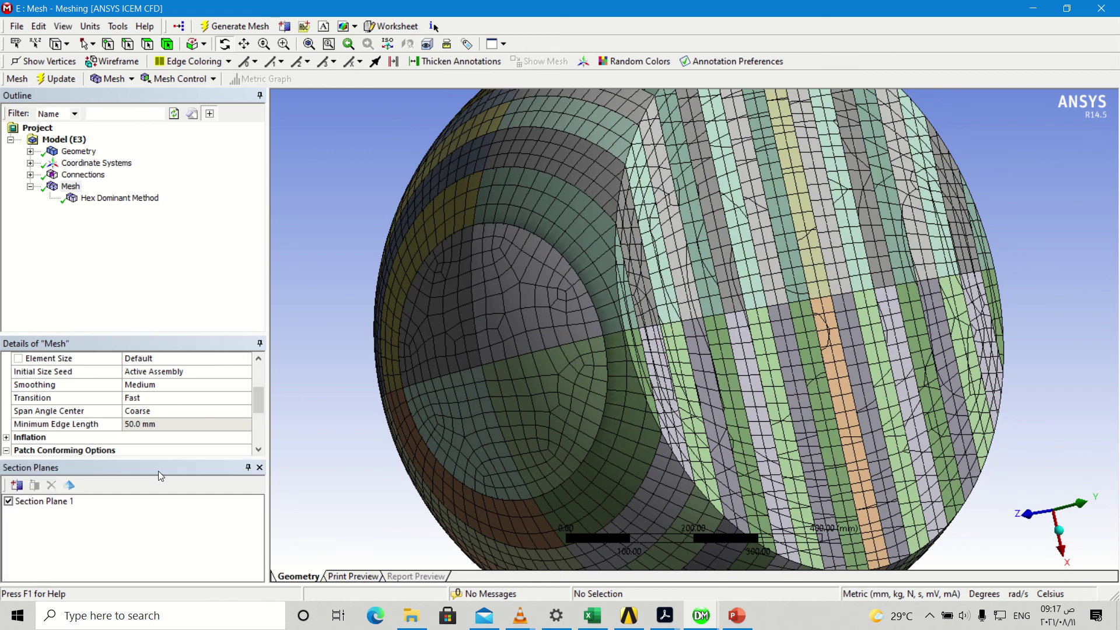
click(70, 485)
drag(642, 362, 718, 332)
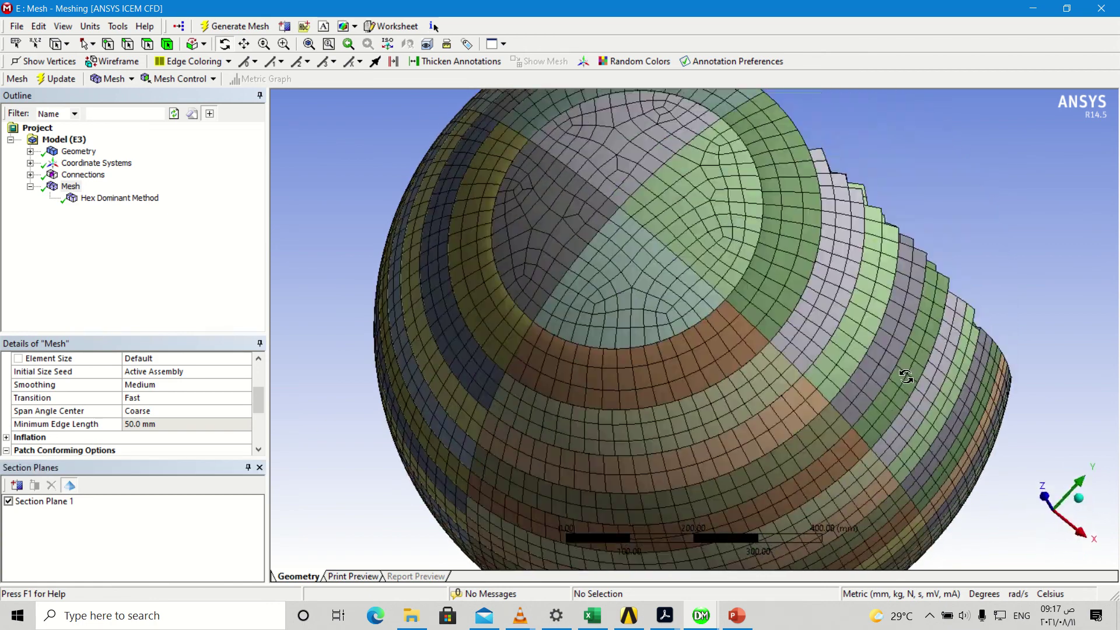